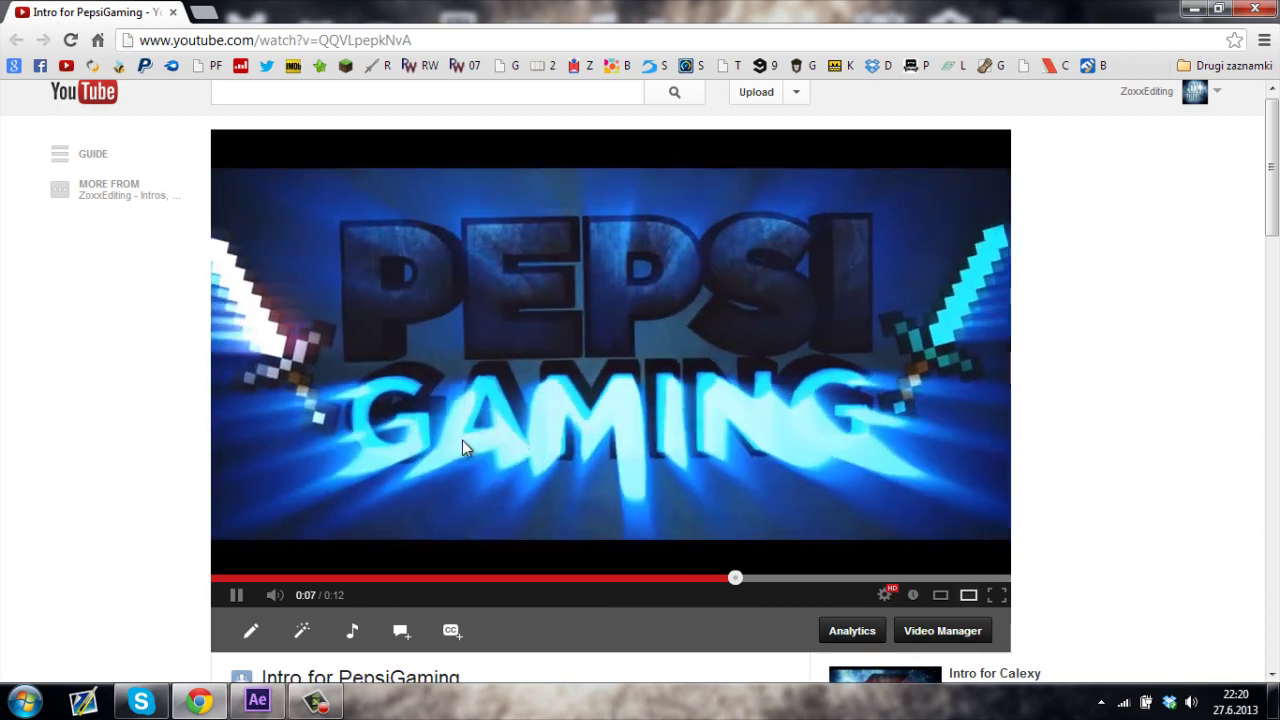
# Pause the PepsiGaming intro video on YouTube at 0:08.
pyautogui.click(462, 440)
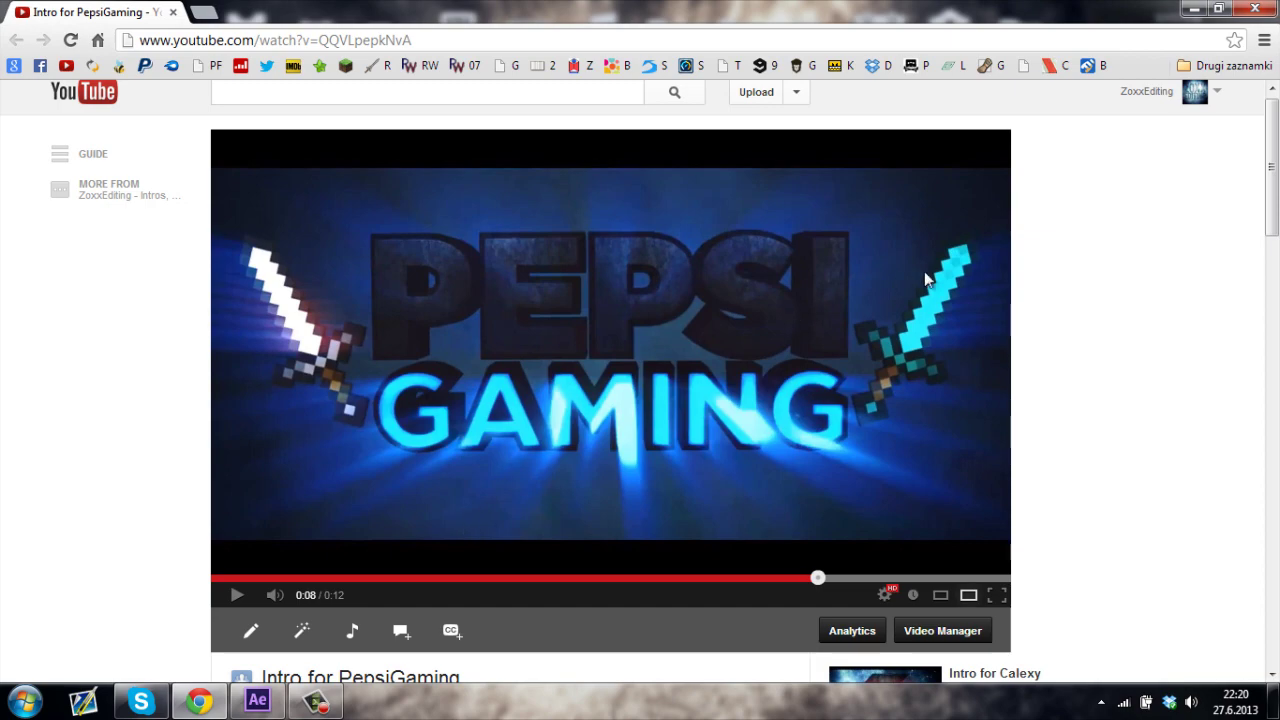
# Switch from Chrome to After Effects, delete an empty test text layer, and select Comp 1's Song layer.
pyautogui.click(1192, 8)
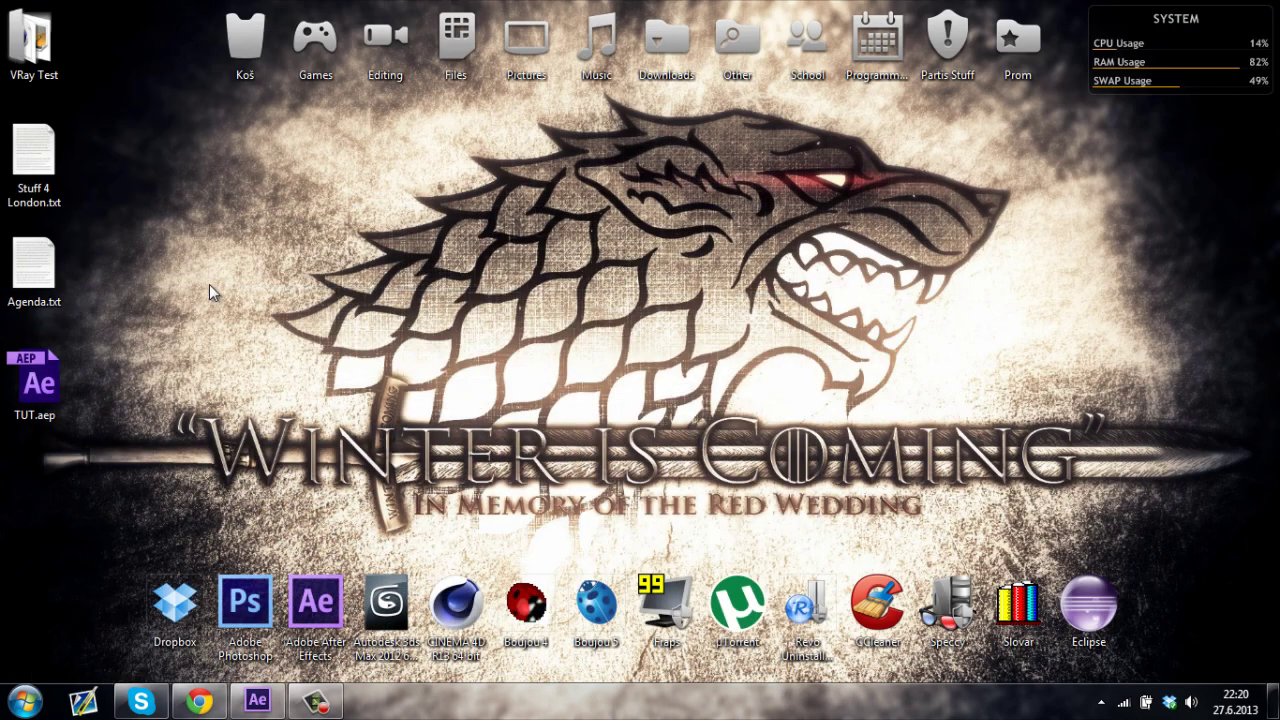
pyautogui.click(256, 699)
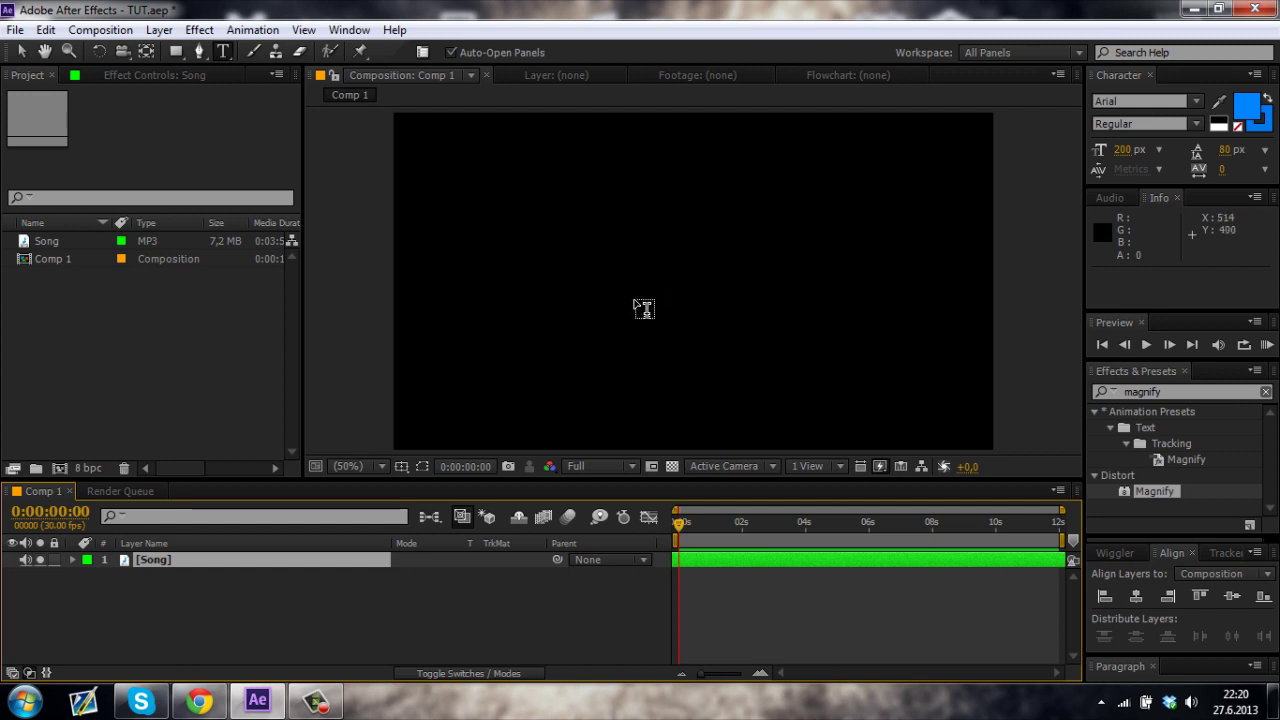
pyautogui.moveTo(408, 136); pyautogui.dragTo(448, 160)
pyautogui.click(176, 560)
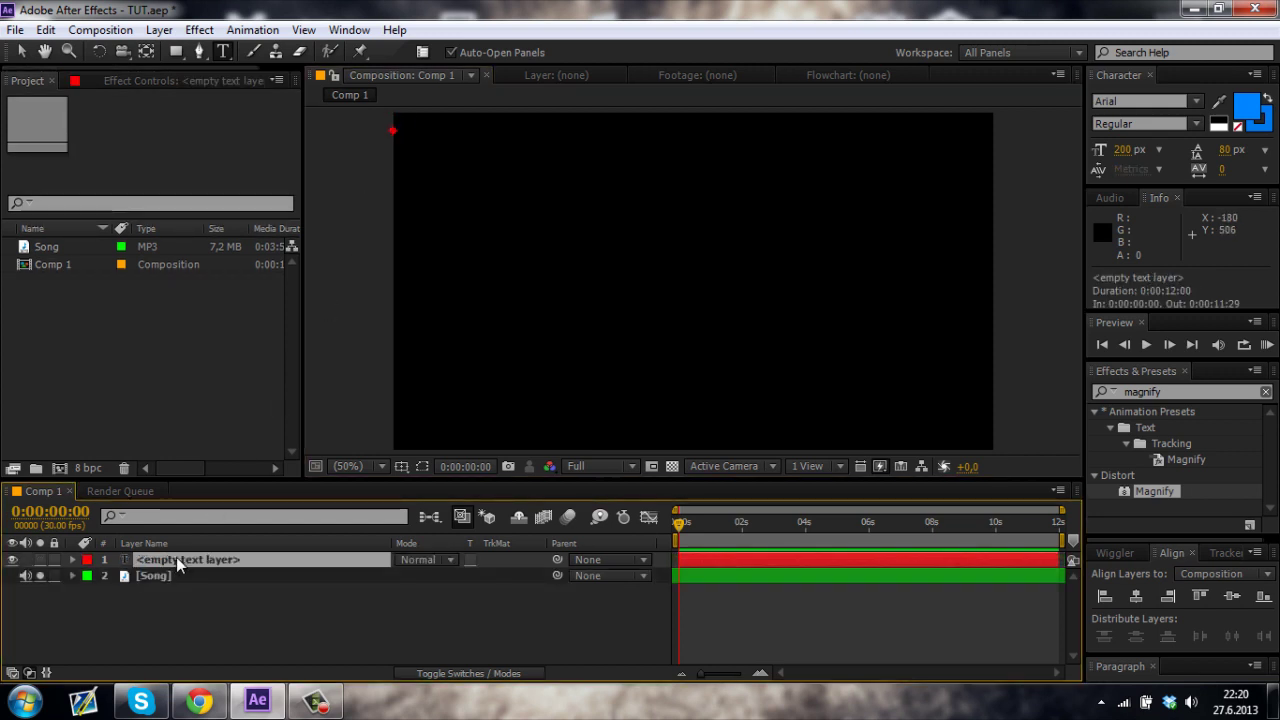
pyautogui.press('Delete')
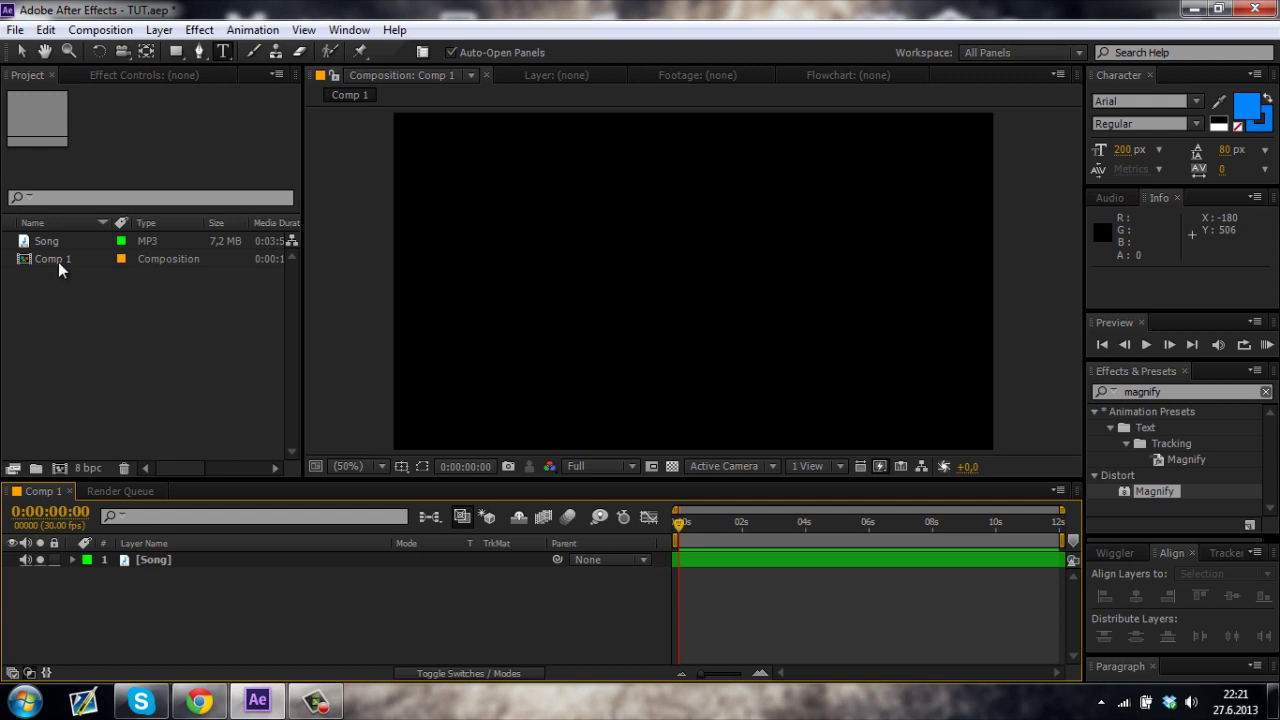
pyautogui.moveTo(58, 262); pyautogui.dragTo(149, 589)
pyautogui.click(163, 557)
# Create a text layer reading ZOXX and centre it horizontally and vertically in Comp 1.
pyautogui.click(191, 598)
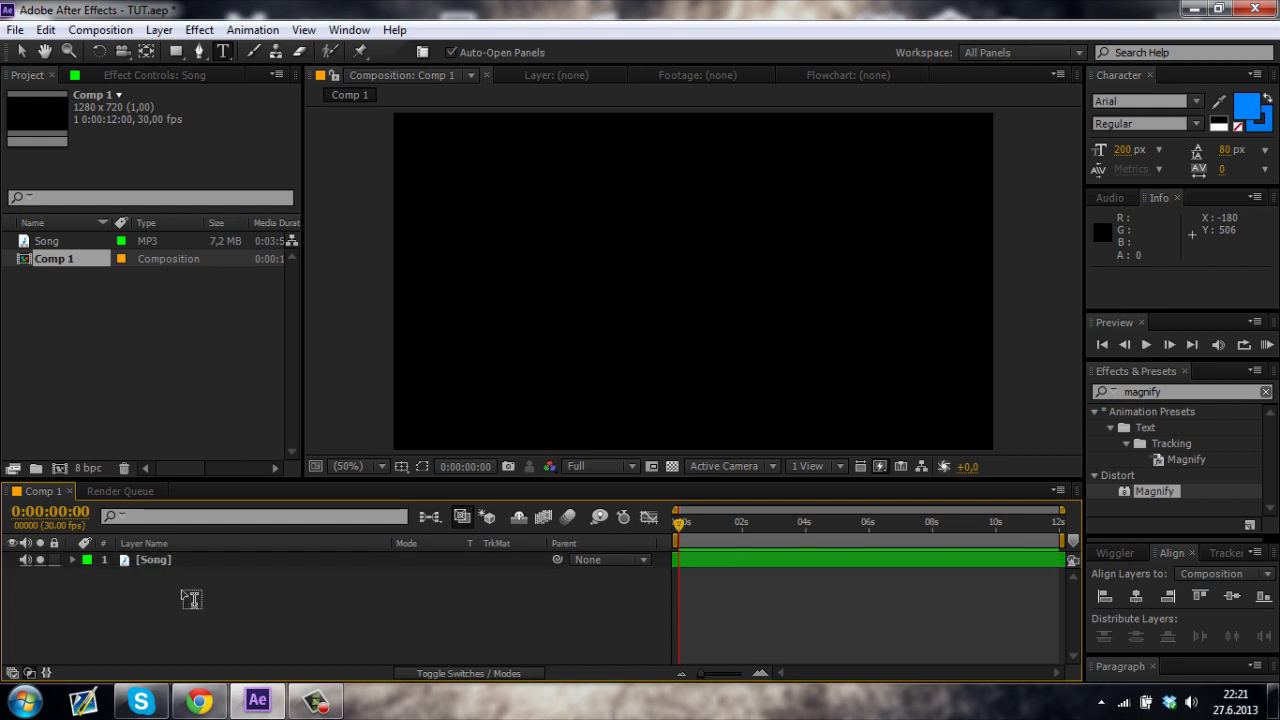
pyautogui.click(506, 251)
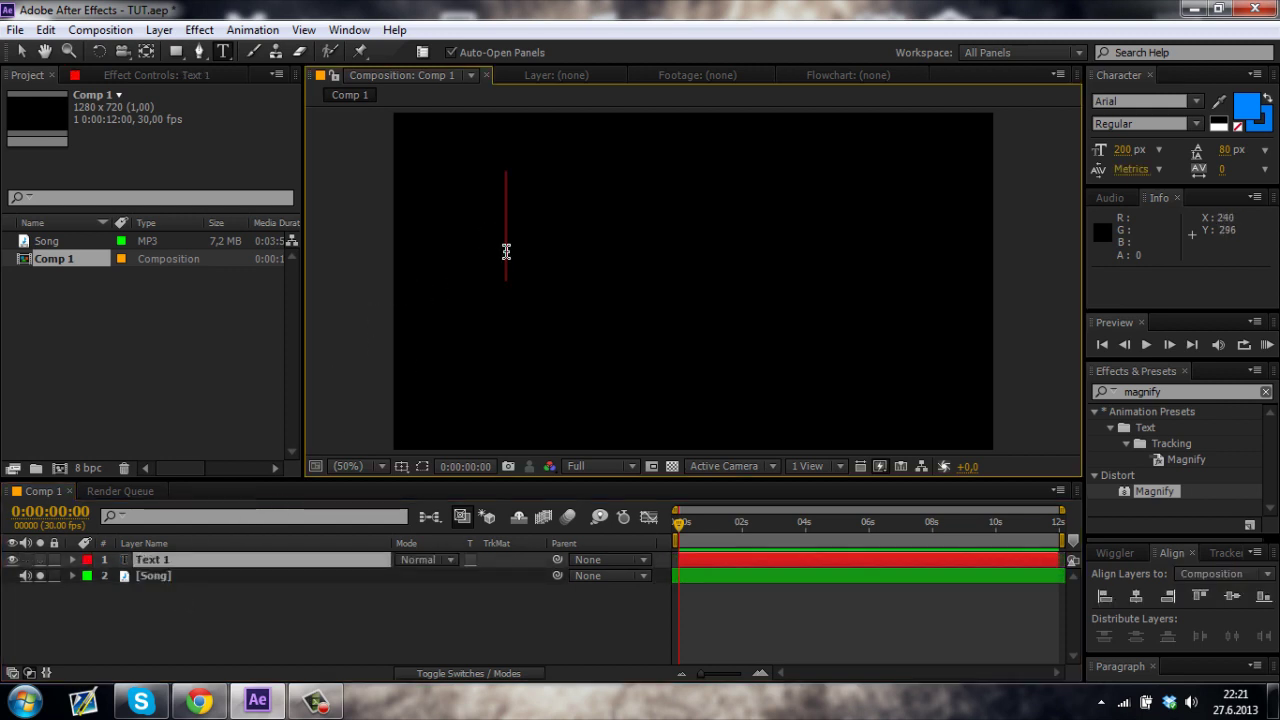
pyautogui.write('ZOXX')
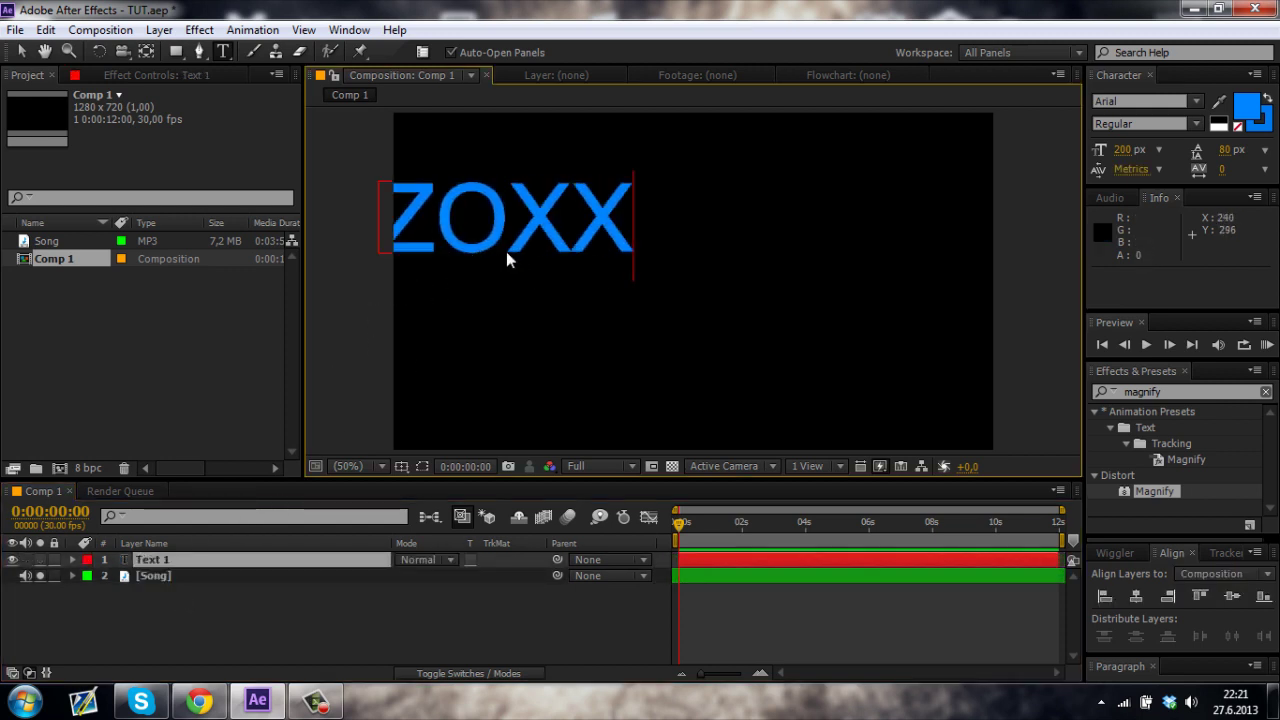
pyautogui.hotkey('ctrl', 'a')
pyautogui.click(1136, 596)
pyautogui.click(1232, 596)
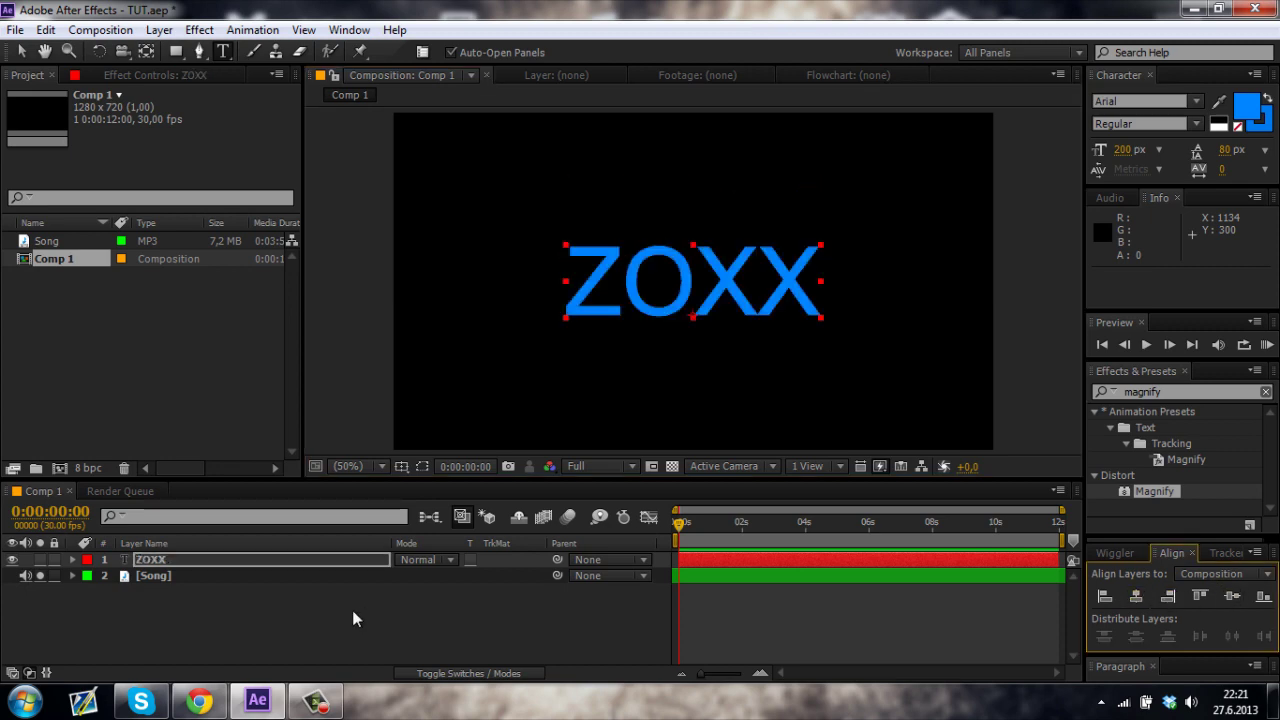
# Turn on Solo for the Song layer and select it.
pyautogui.click(208, 561)
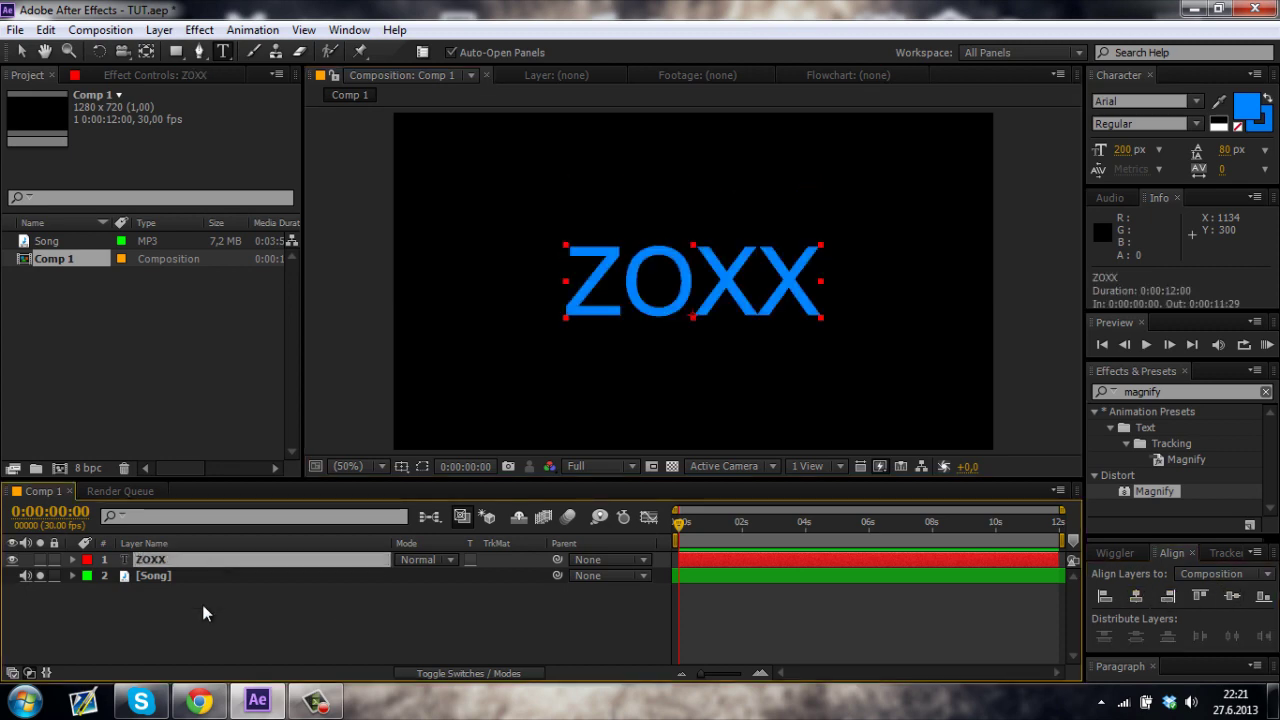
pyautogui.click(63, 596)
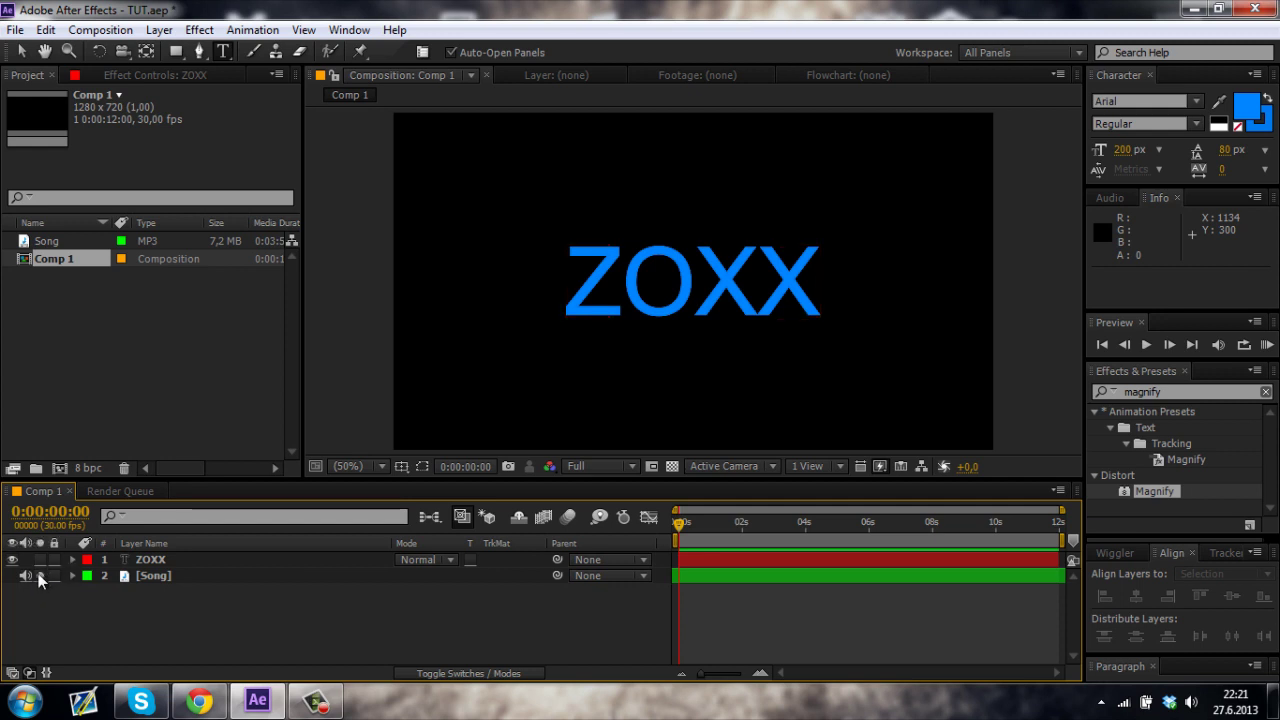
pyautogui.click(39, 575)
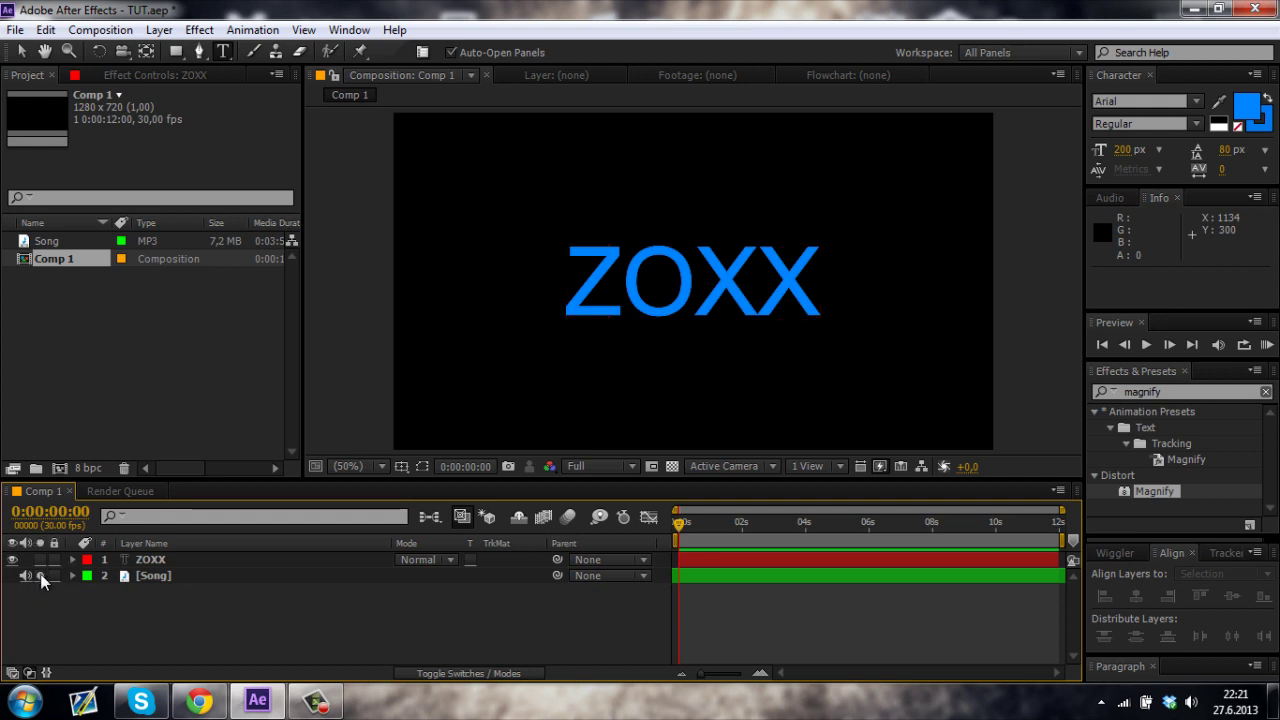
pyautogui.click(154, 578)
pyautogui.moveTo(172, 619); pyautogui.dragTo(12, 584)
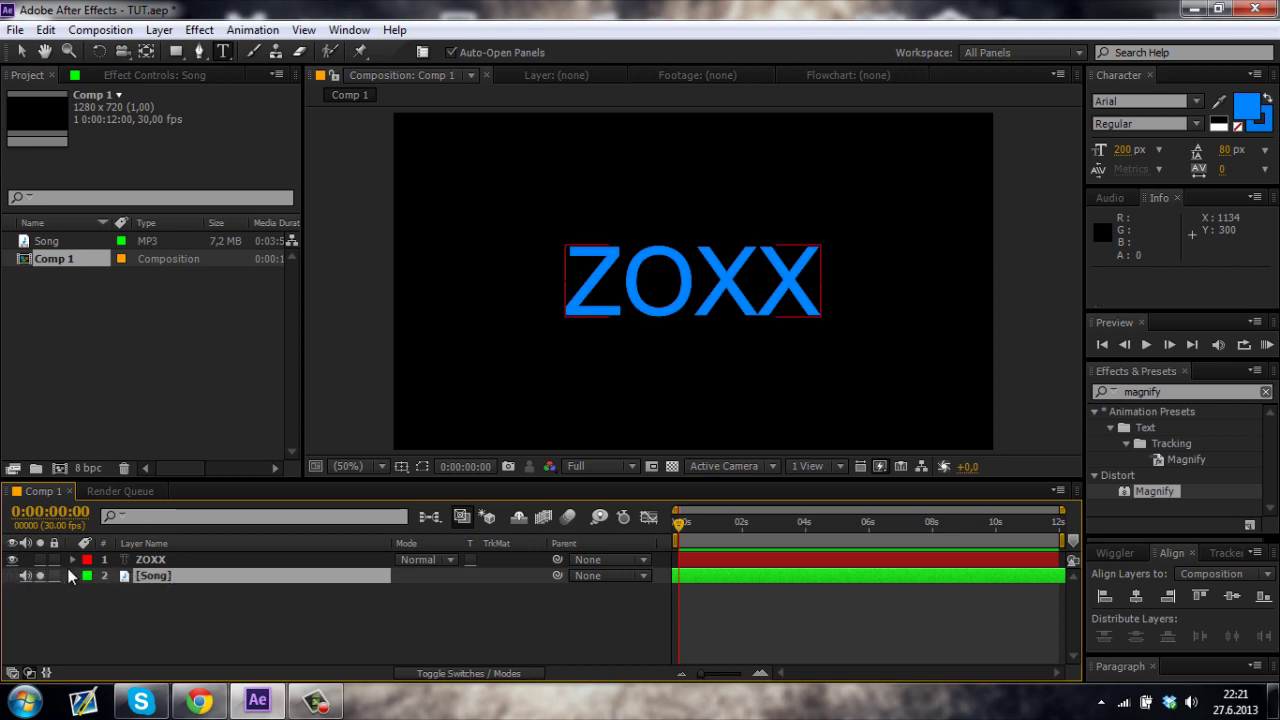
# Convert the Song layer's audio to keyframes, creating an Audio Amplitude layer.
pyautogui.rightClick(162, 576)
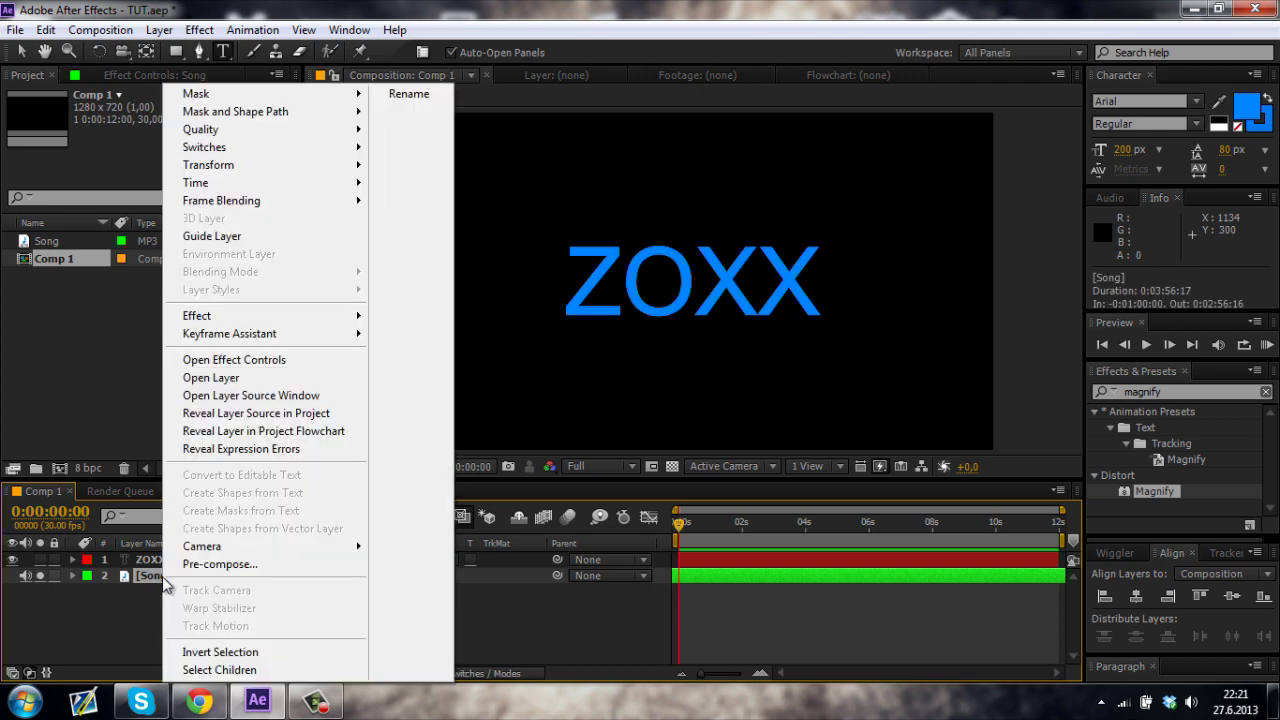
pyautogui.moveTo(281, 324)
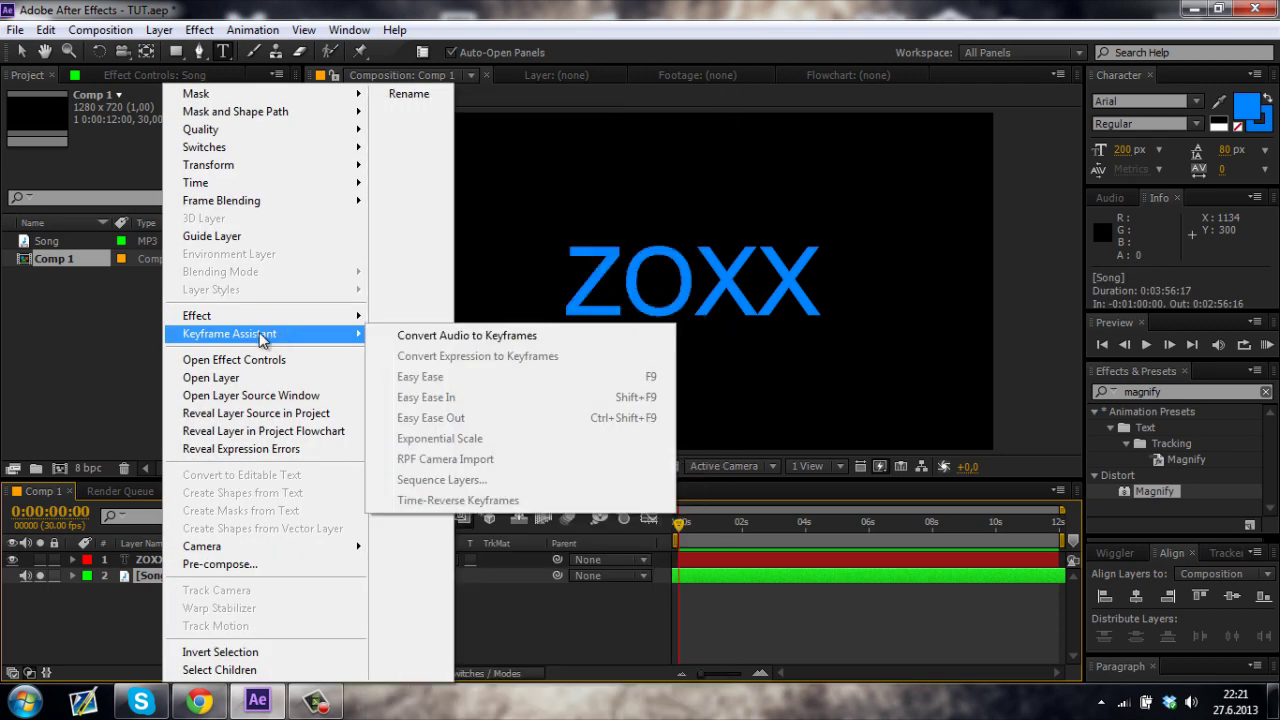
pyautogui.click(428, 340)
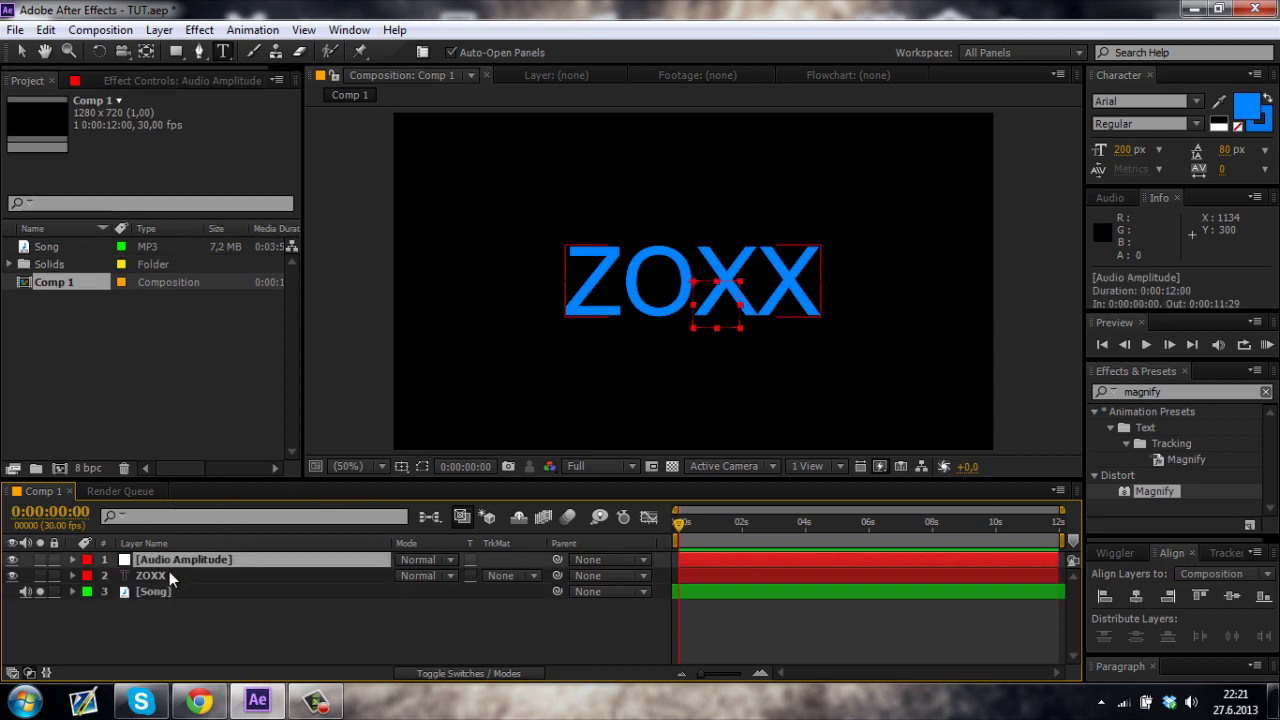
# Reveal the Both Channels Slider keyframes and display them in the Graph Editor.
pyautogui.click(73, 560)
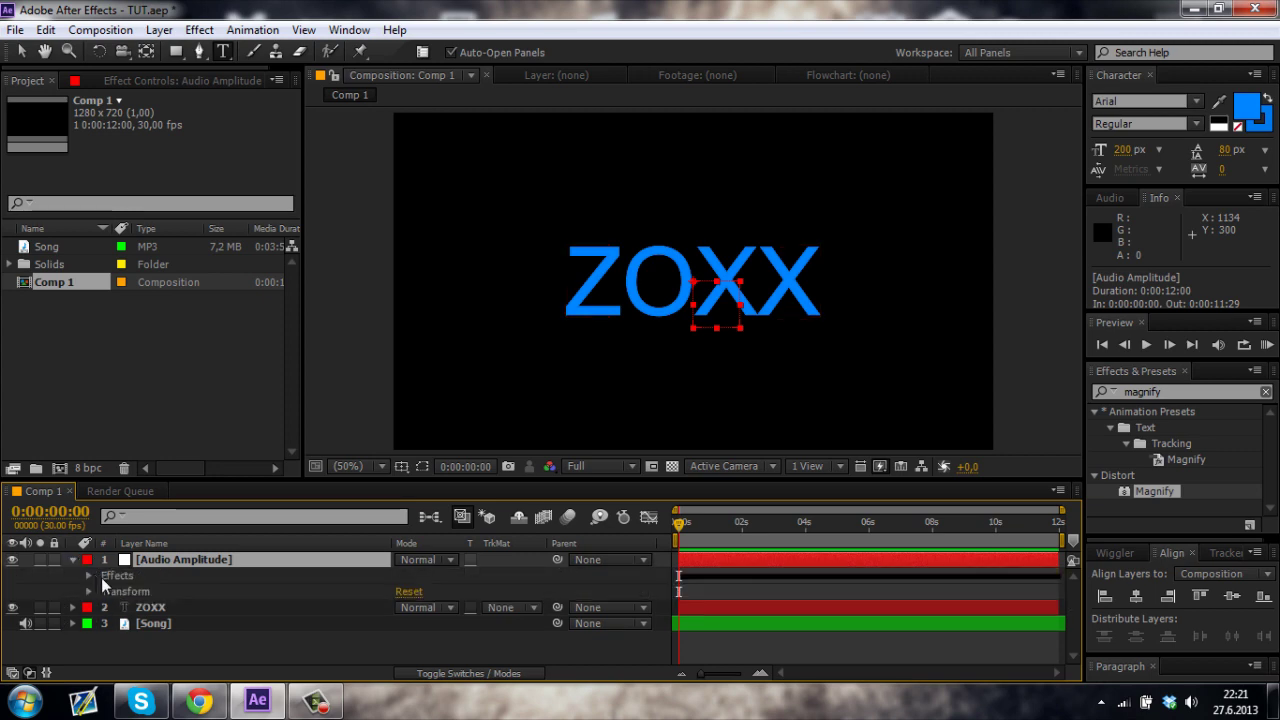
pyautogui.click(89, 575)
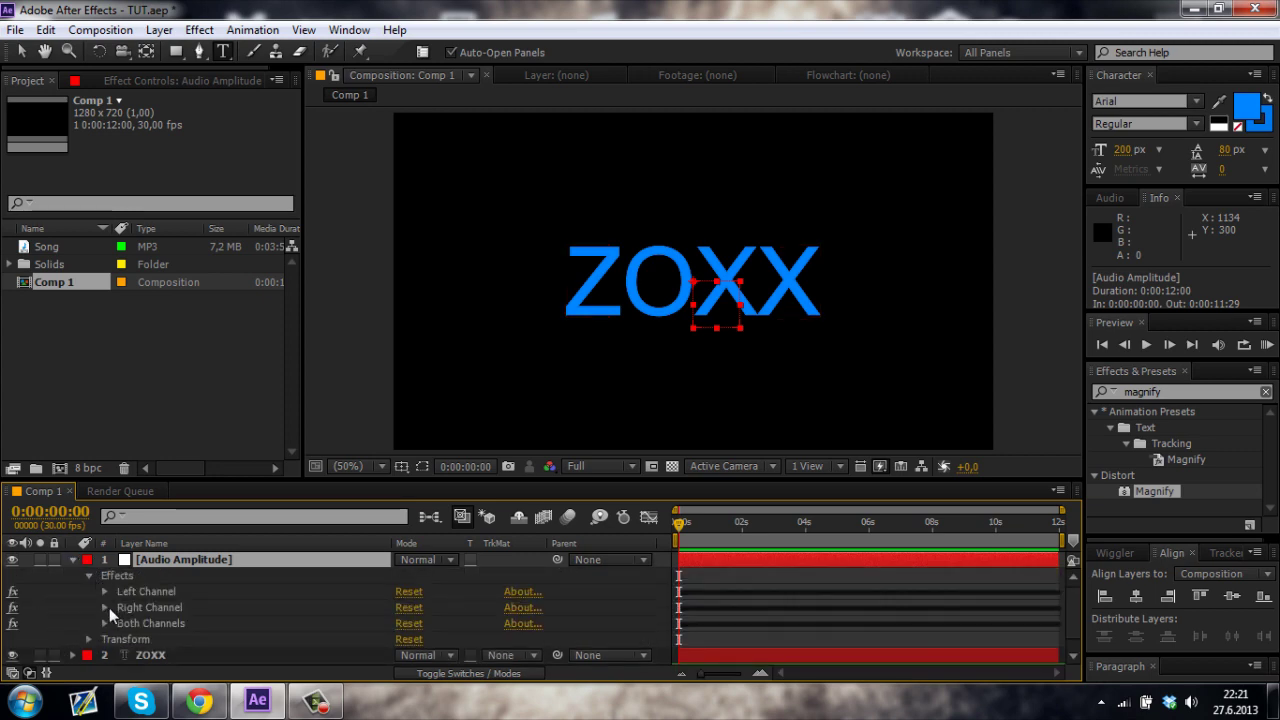
pyautogui.click(104, 623)
pyautogui.scroll(-1, 233, 560)
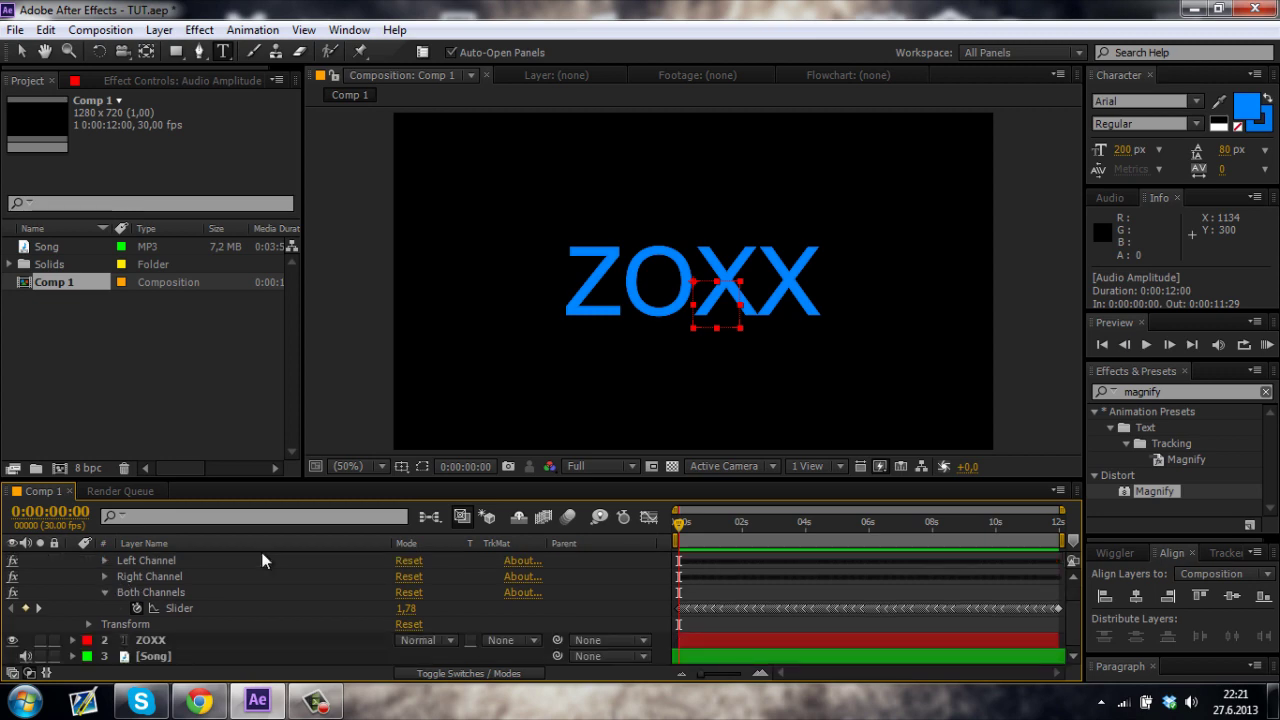
pyautogui.click(178, 610)
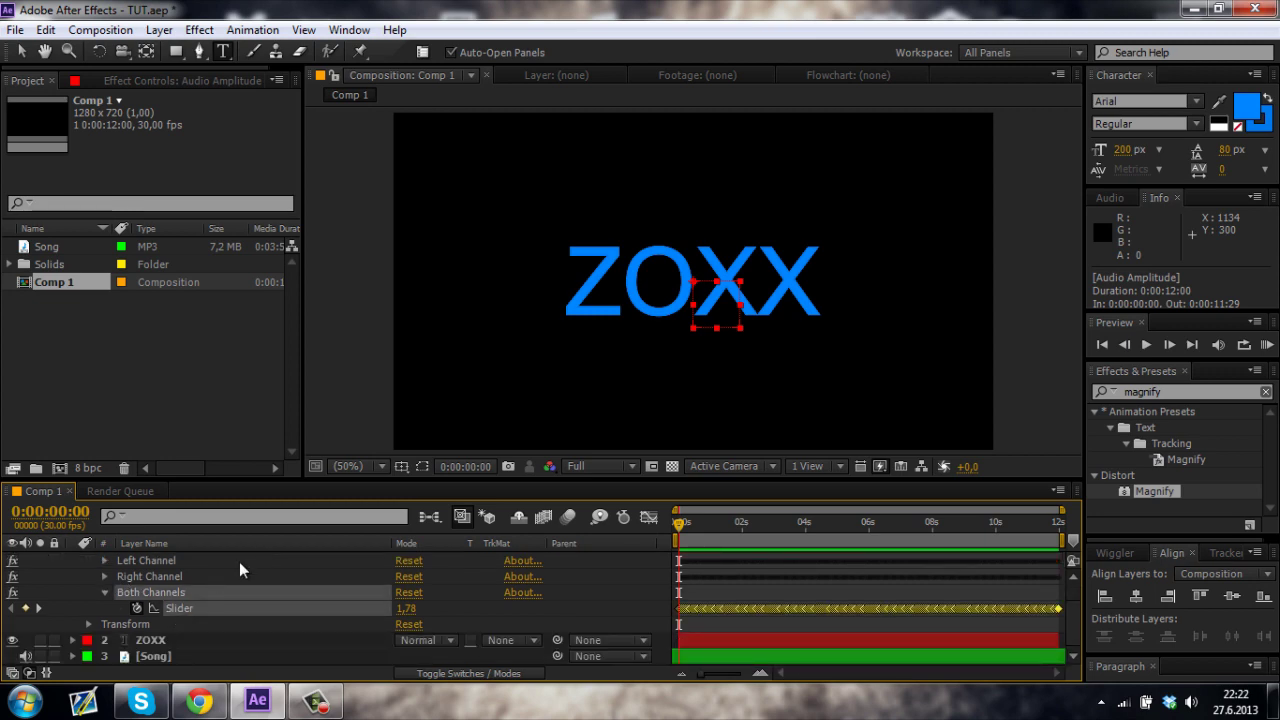
pyautogui.click(649, 517)
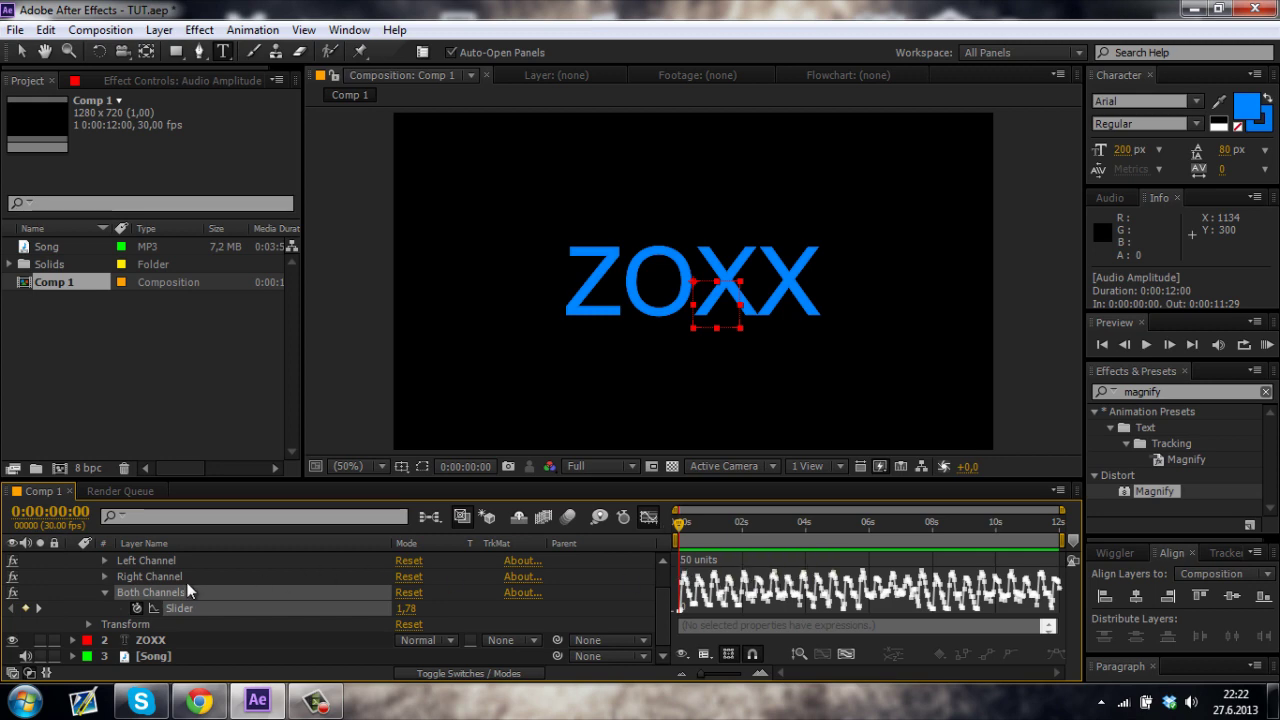
# Replace the Both Channels Slider expression with linear(value,40,3,100,0).
pyautogui.keyDown('alt'); pyautogui.click(140, 609); pyautogui.keyUp('alt')
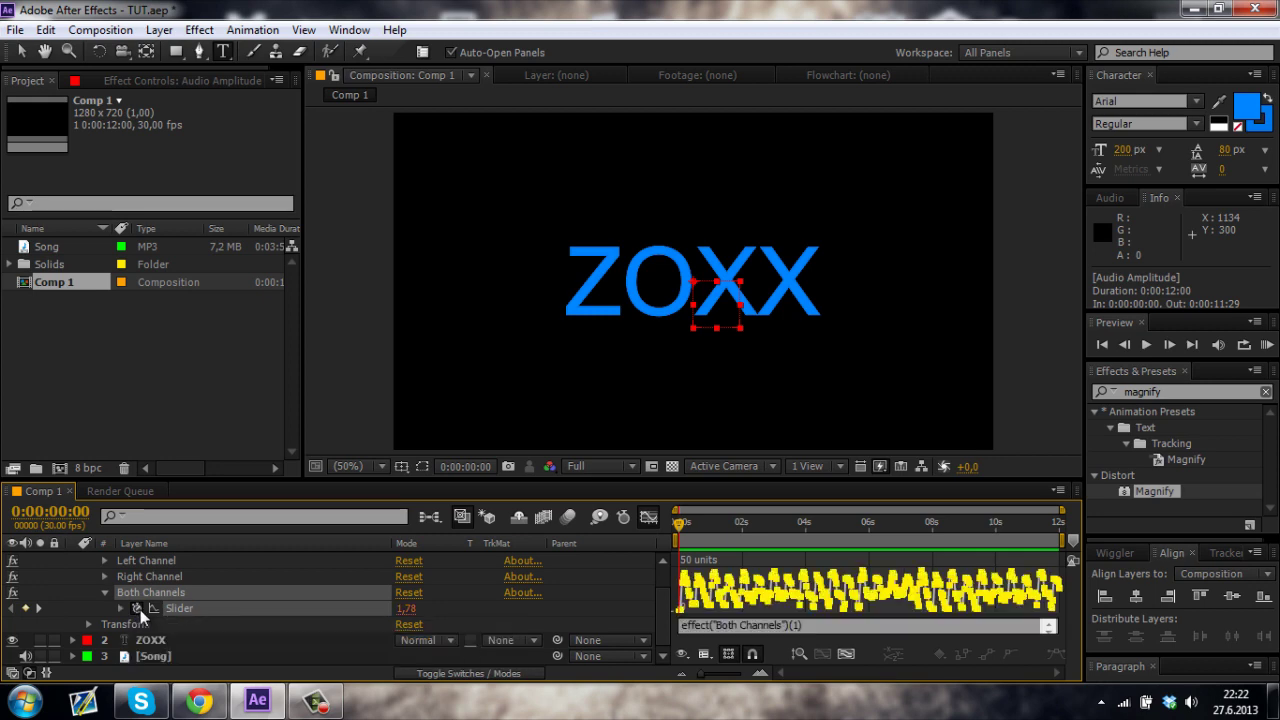
pyautogui.click(867, 627)
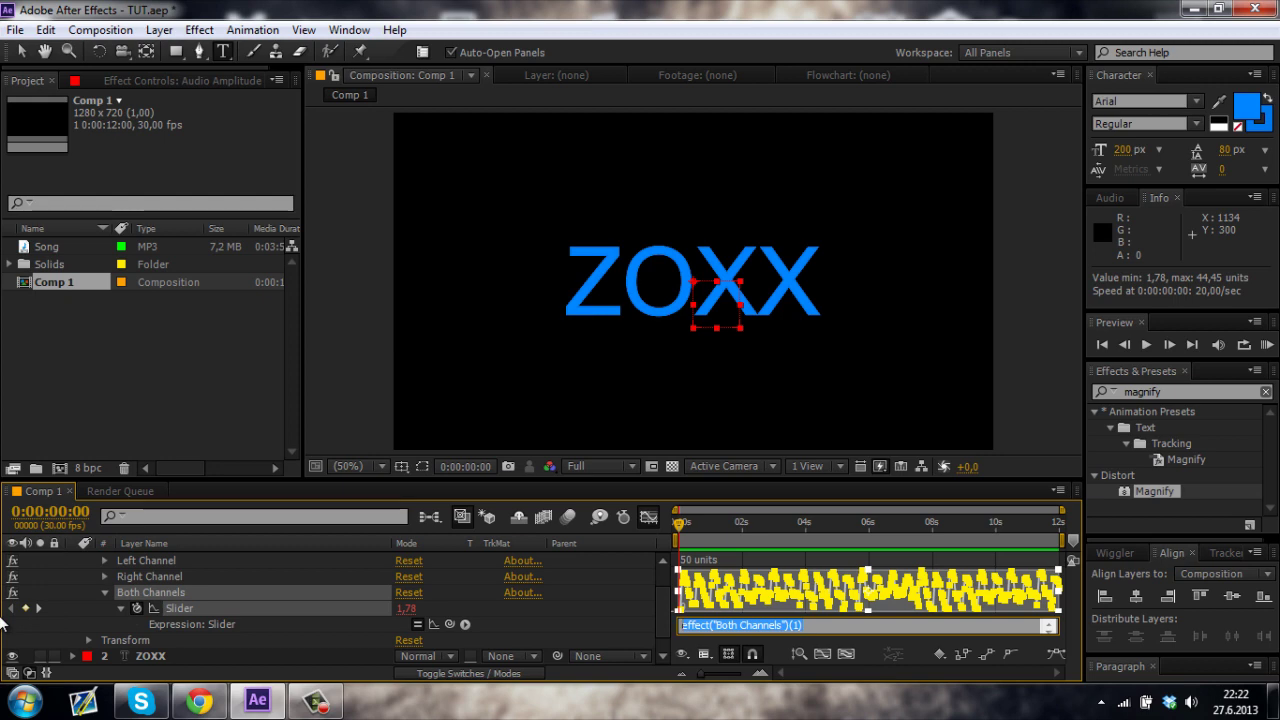
pyautogui.press('BackSpace')
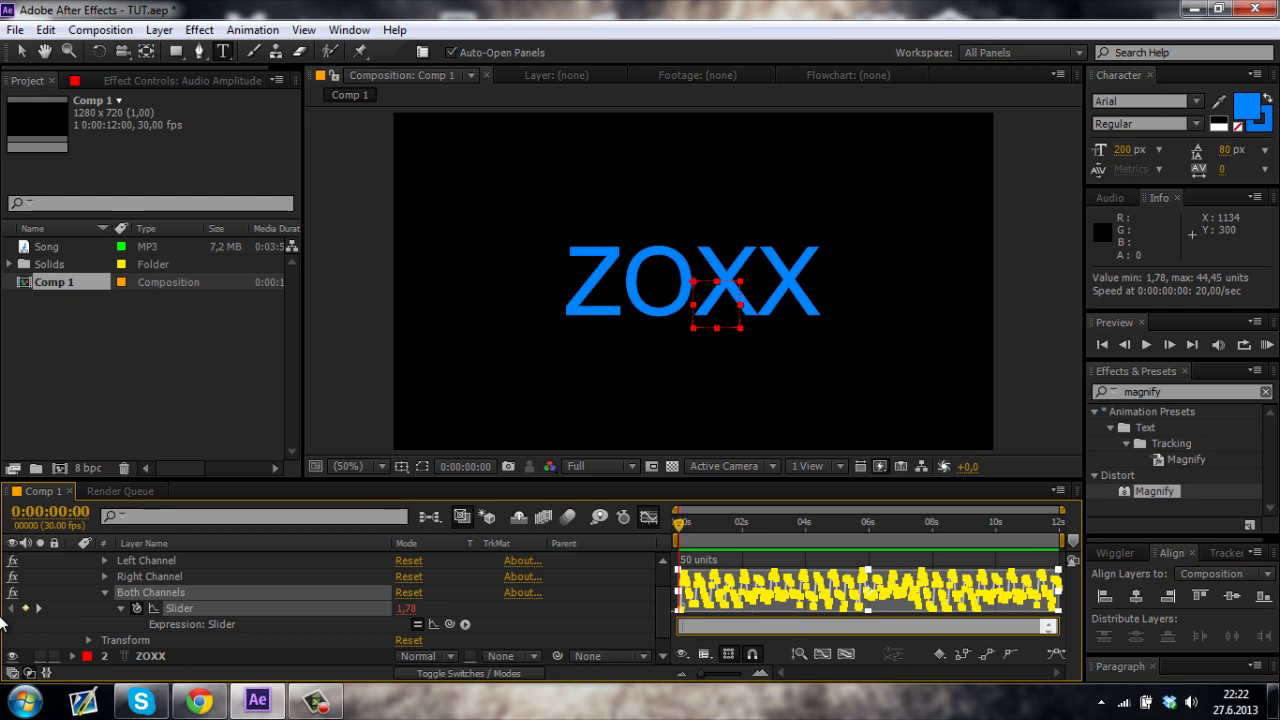
pyautogui.write('linerar(value,')
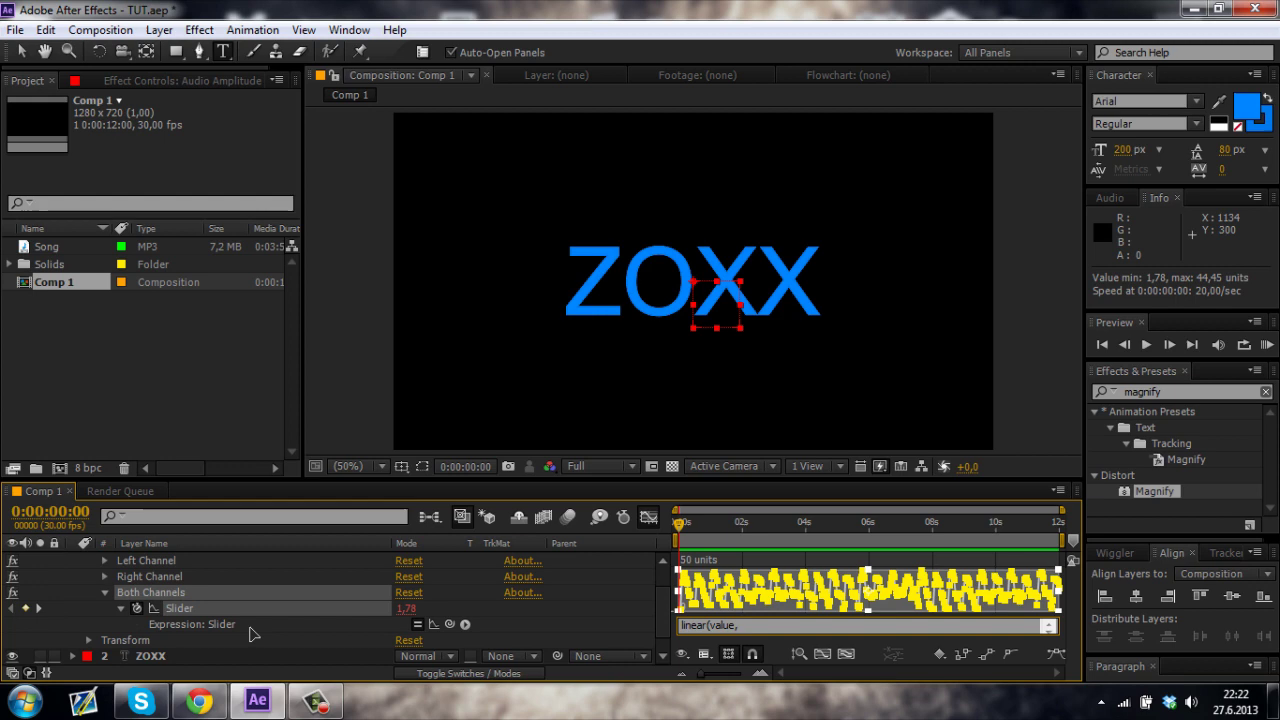
pyautogui.moveTo(705, 575)
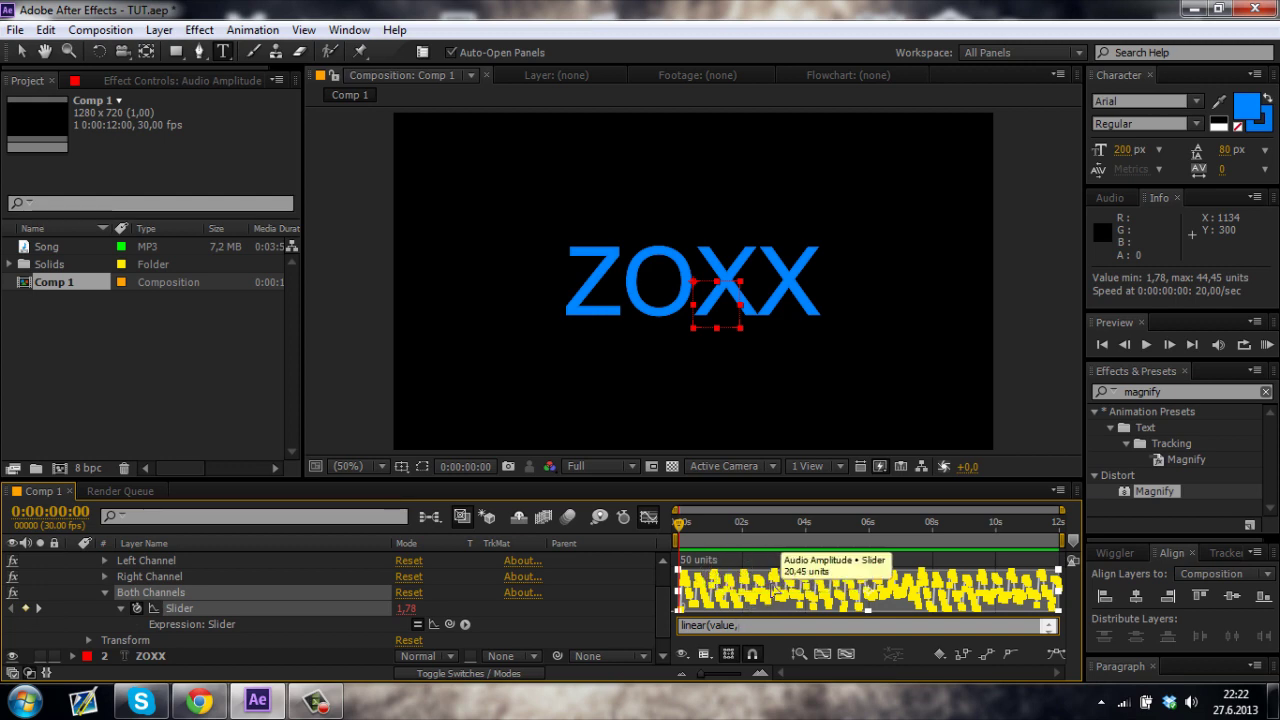
pyautogui.write('40')
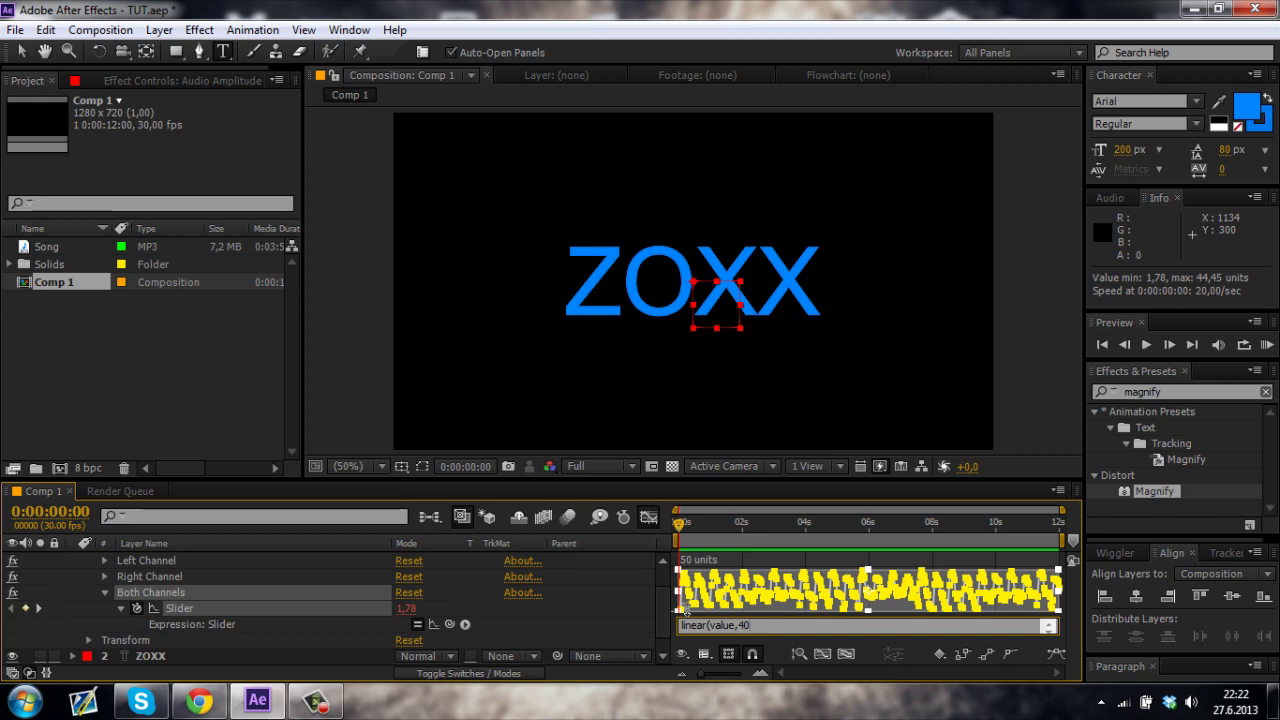
pyautogui.write(',3')
pyautogui.moveTo(760, 626); pyautogui.dragTo(741, 628)
pyautogui.click(742, 628)
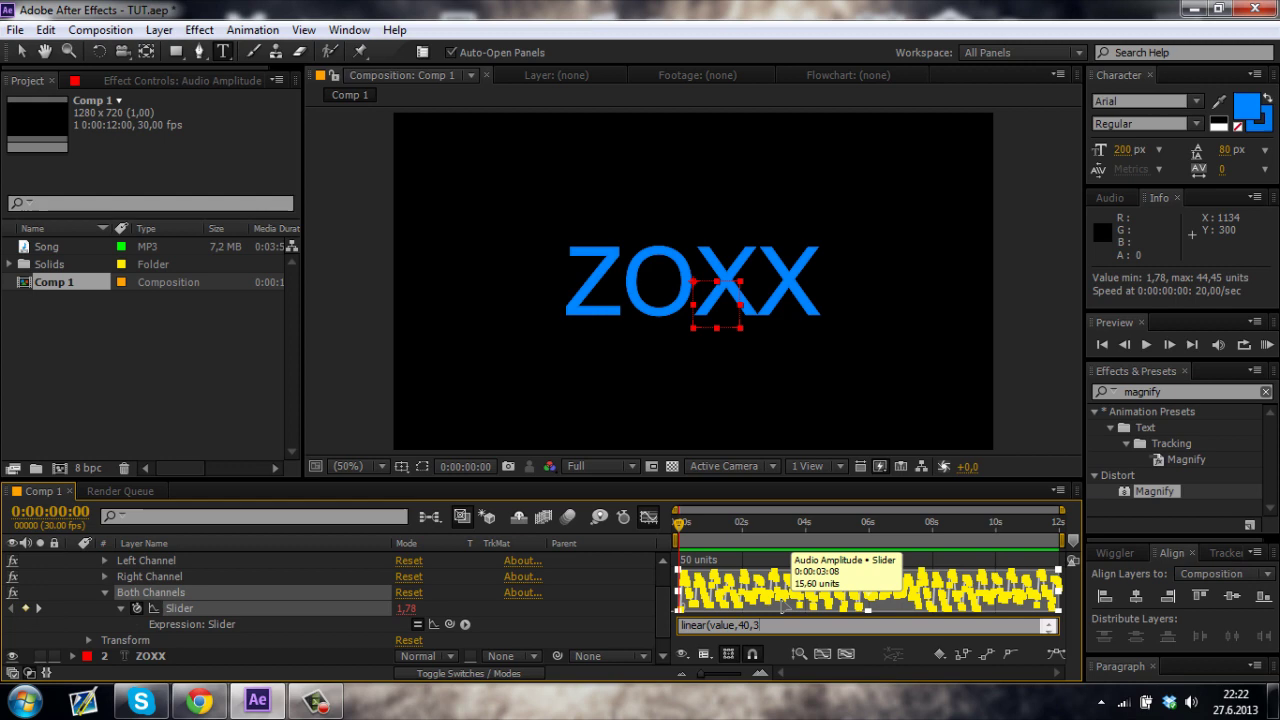
pyautogui.write(',100')
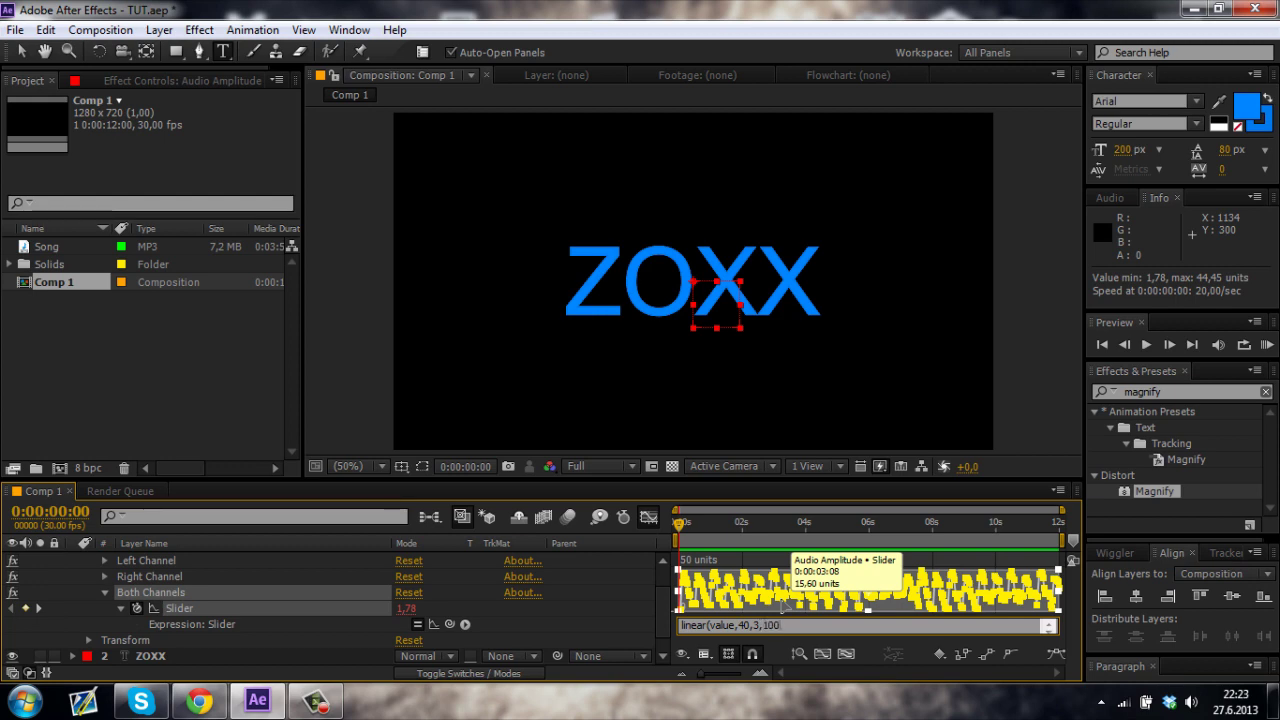
pyautogui.write(',0)')
# Commit the slider expression and show only the ZOXX layer's Opacity property.
pyautogui.click(574, 615)
pyautogui.click(170, 655)
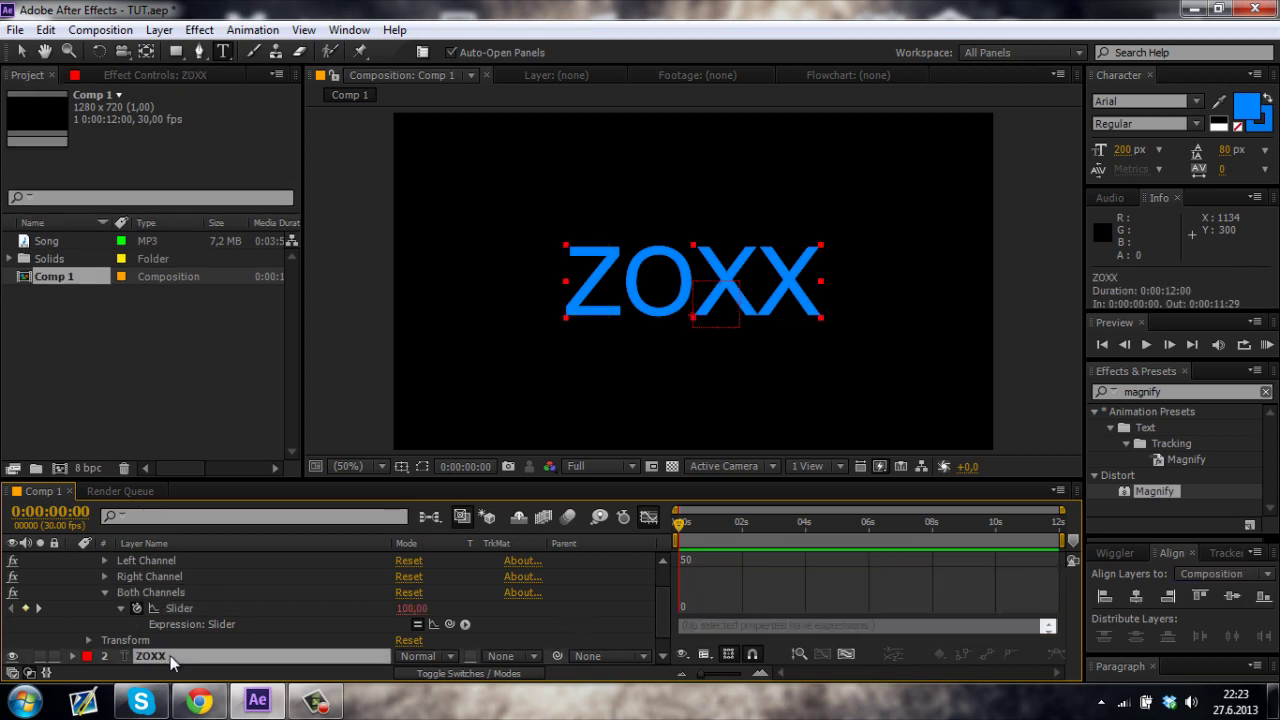
pyautogui.scroll(-1, 174, 642)
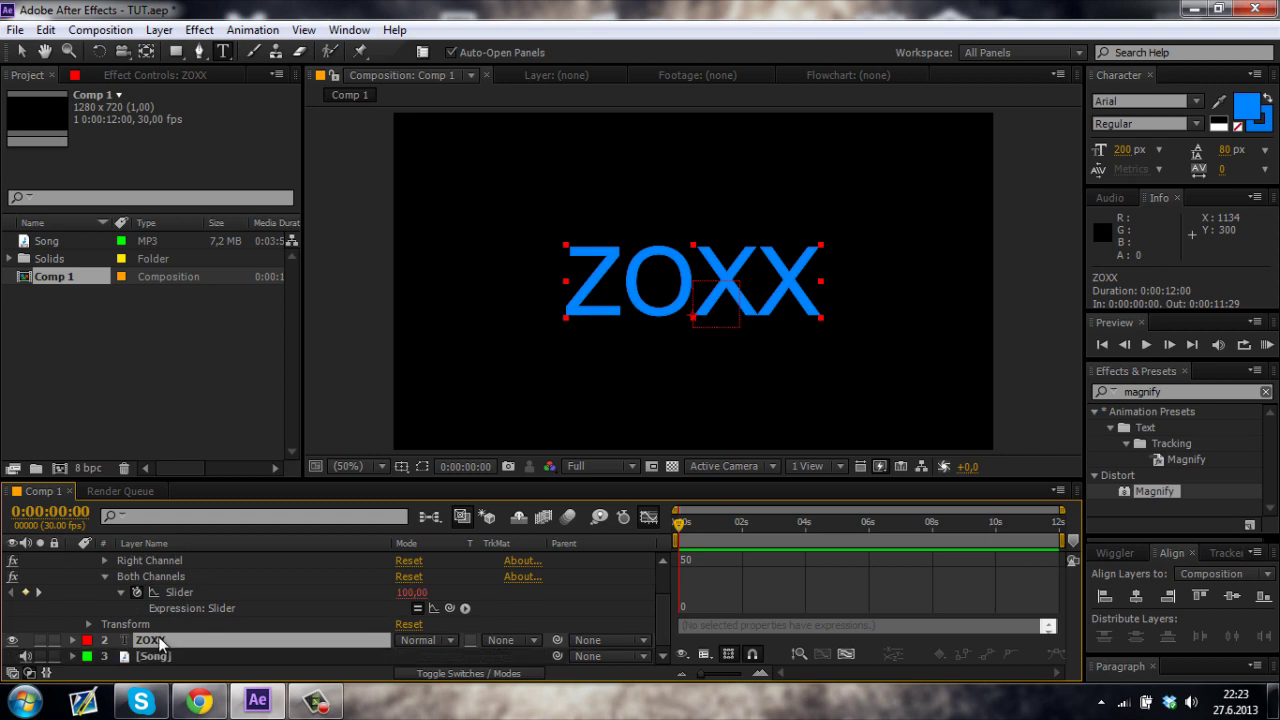
pyautogui.press('t')
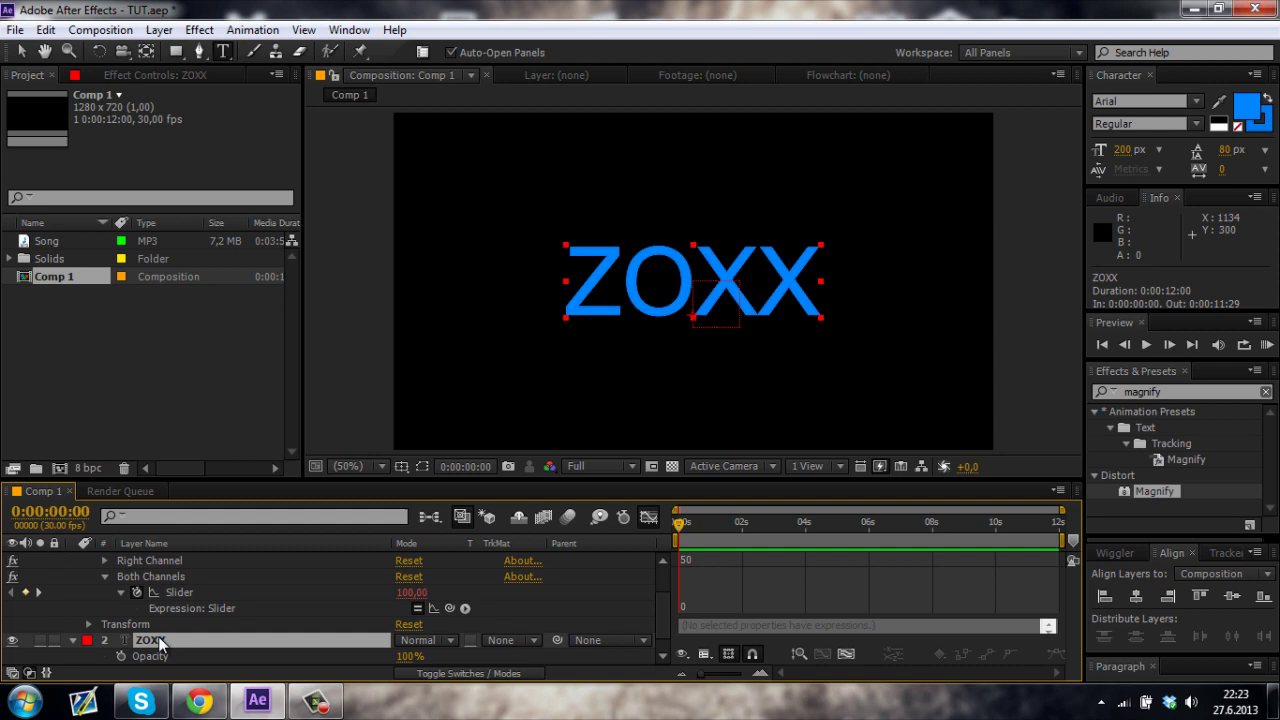
pyautogui.scroll(-1, 152, 596)
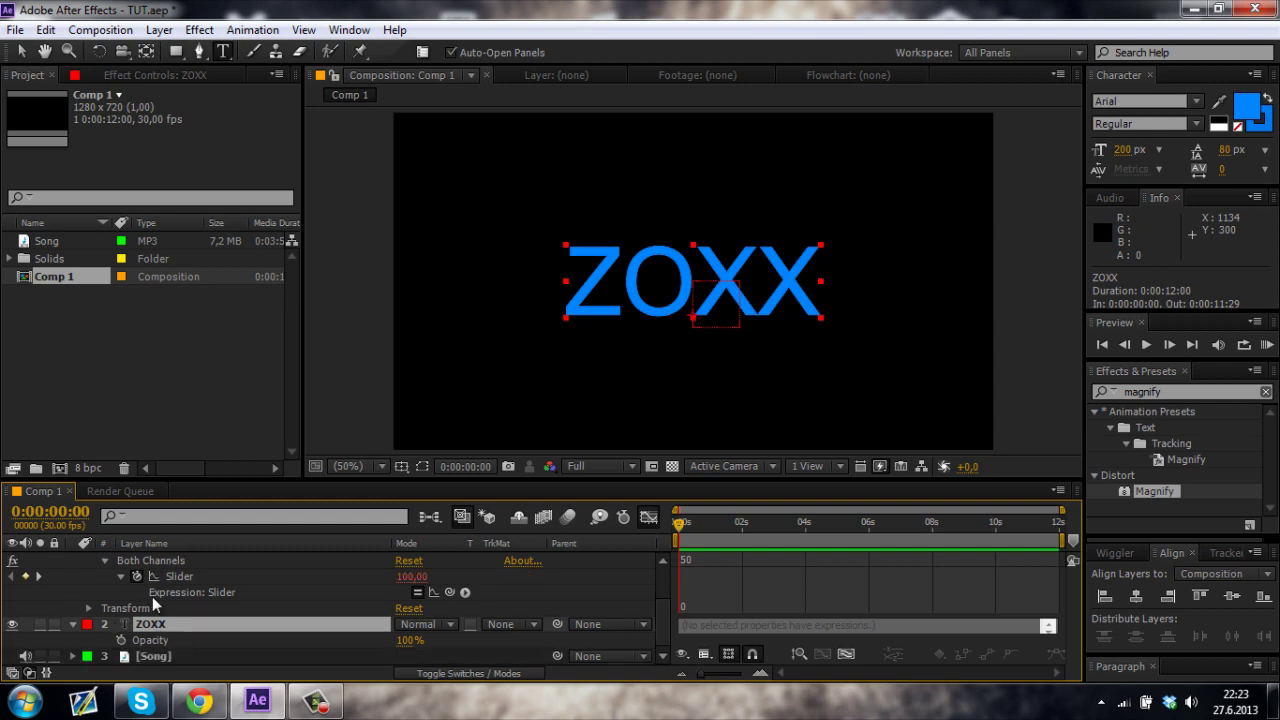
# Add a ZOXX Opacity expression pick-whipped to the Audio Amplitude Both Channels Slider.
pyautogui.keyDown('alt'); pyautogui.click(121, 639); pyautogui.keyUp('alt')
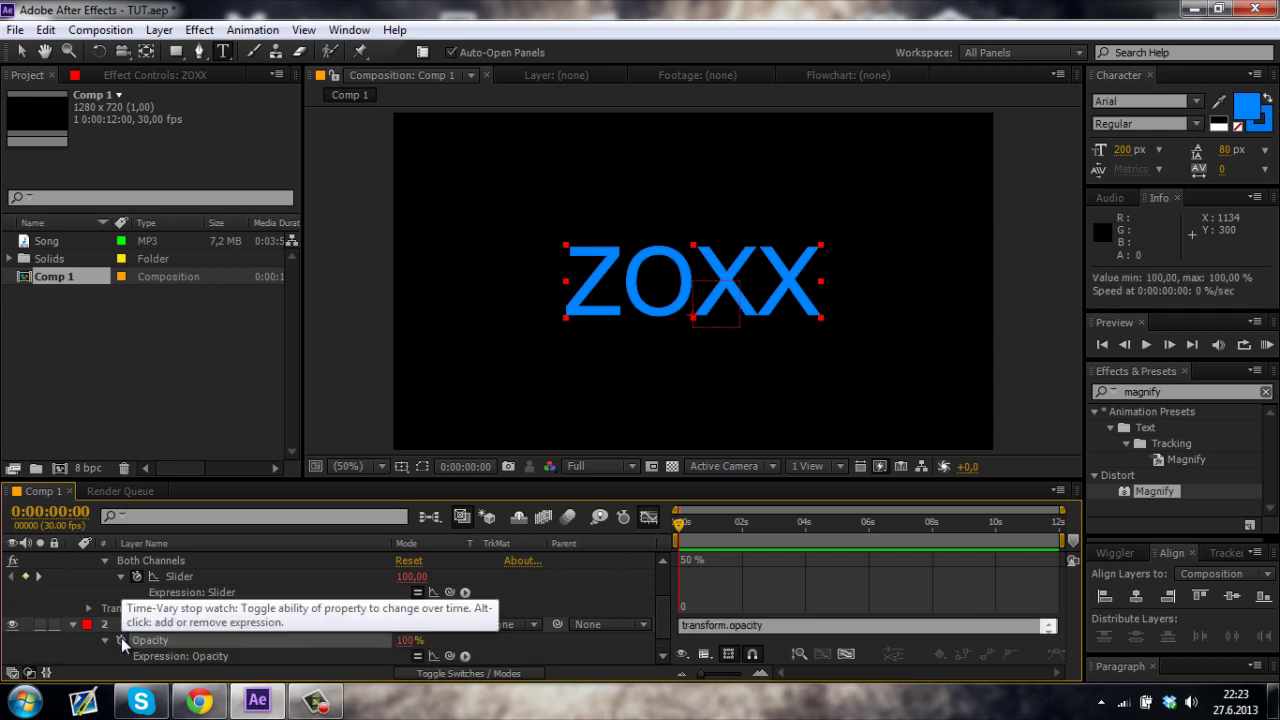
pyautogui.click(232, 657)
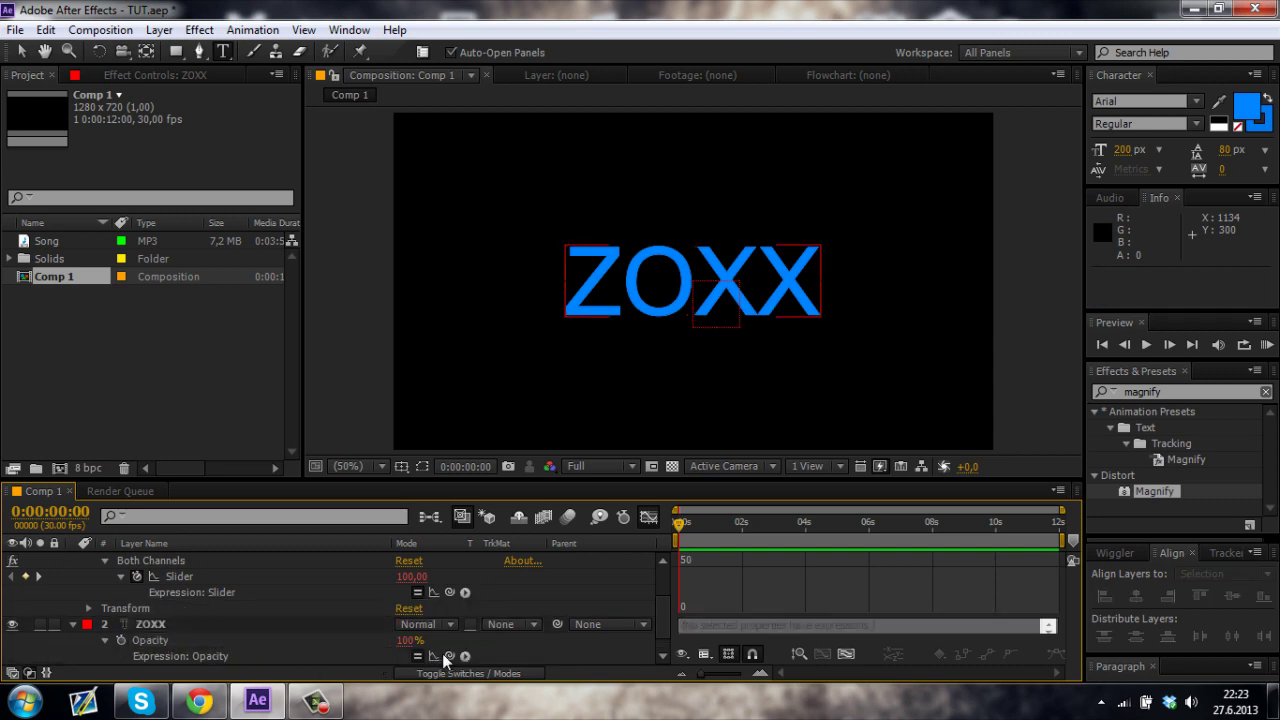
pyautogui.scroll(-1, 452, 656)
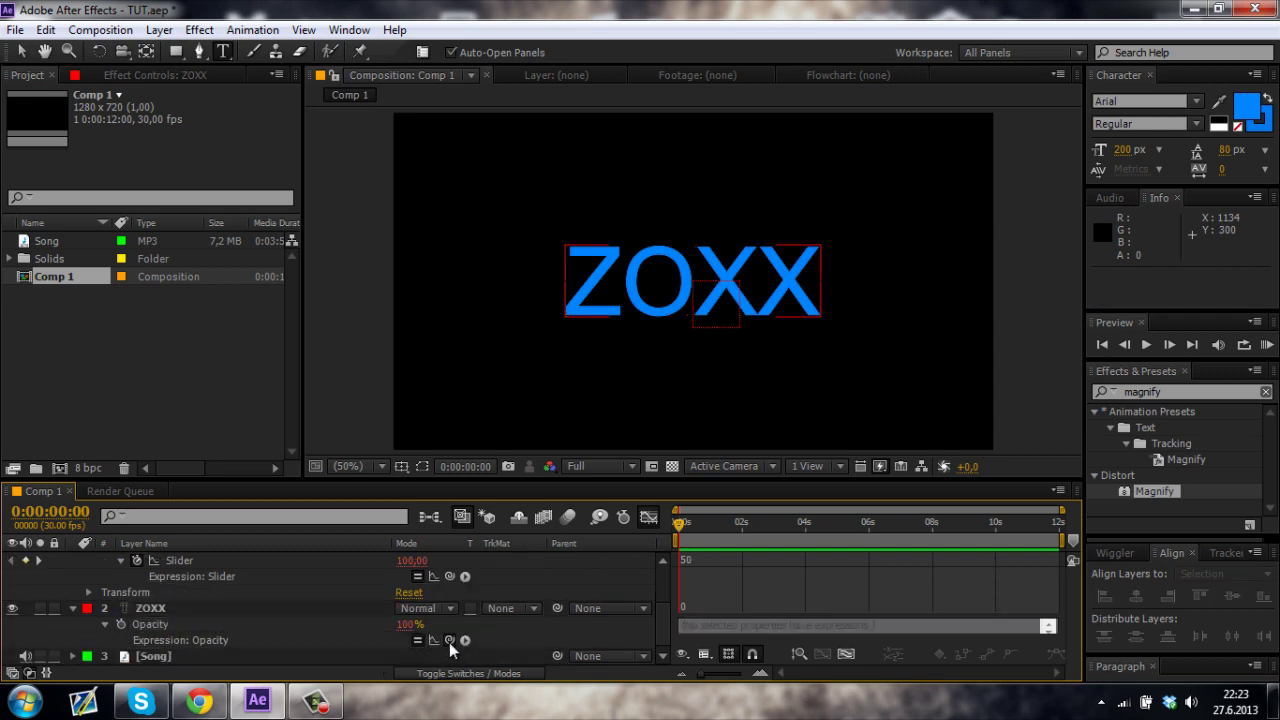
pyautogui.moveTo(451, 638); pyautogui.dragTo(224, 599)
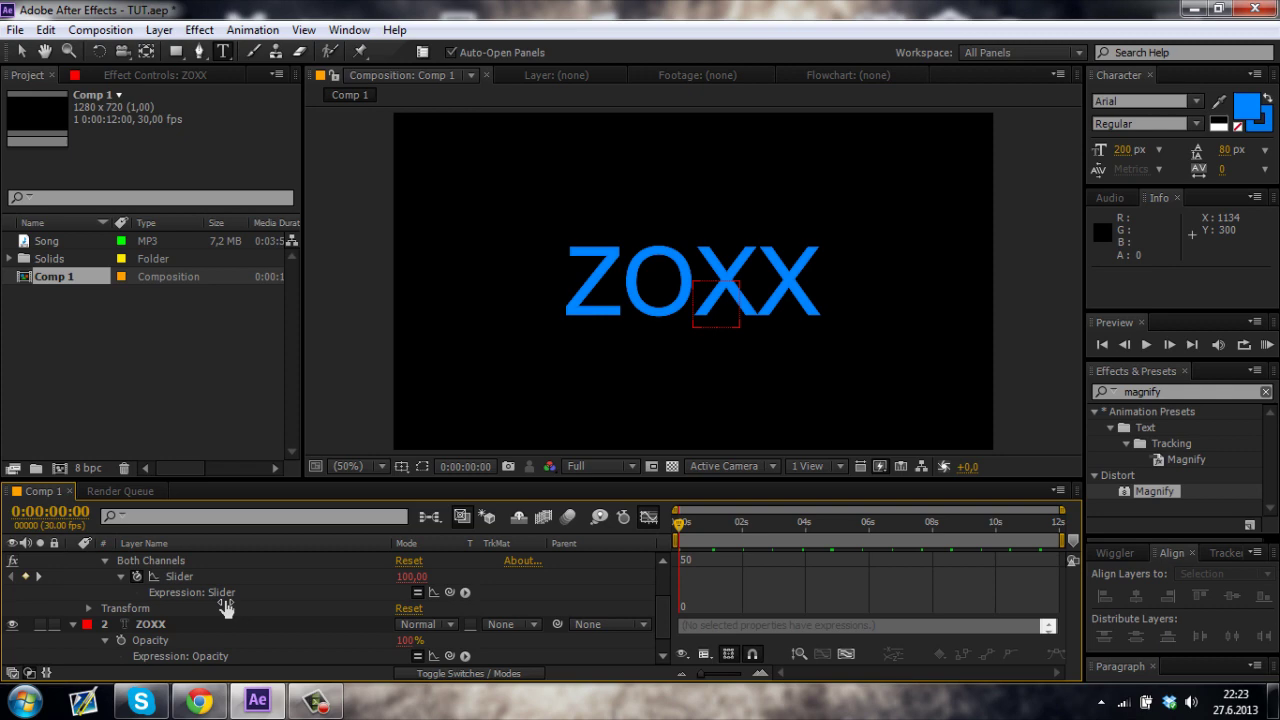
pyautogui.scroll(3, 215, 612)
pyautogui.click(176, 622)
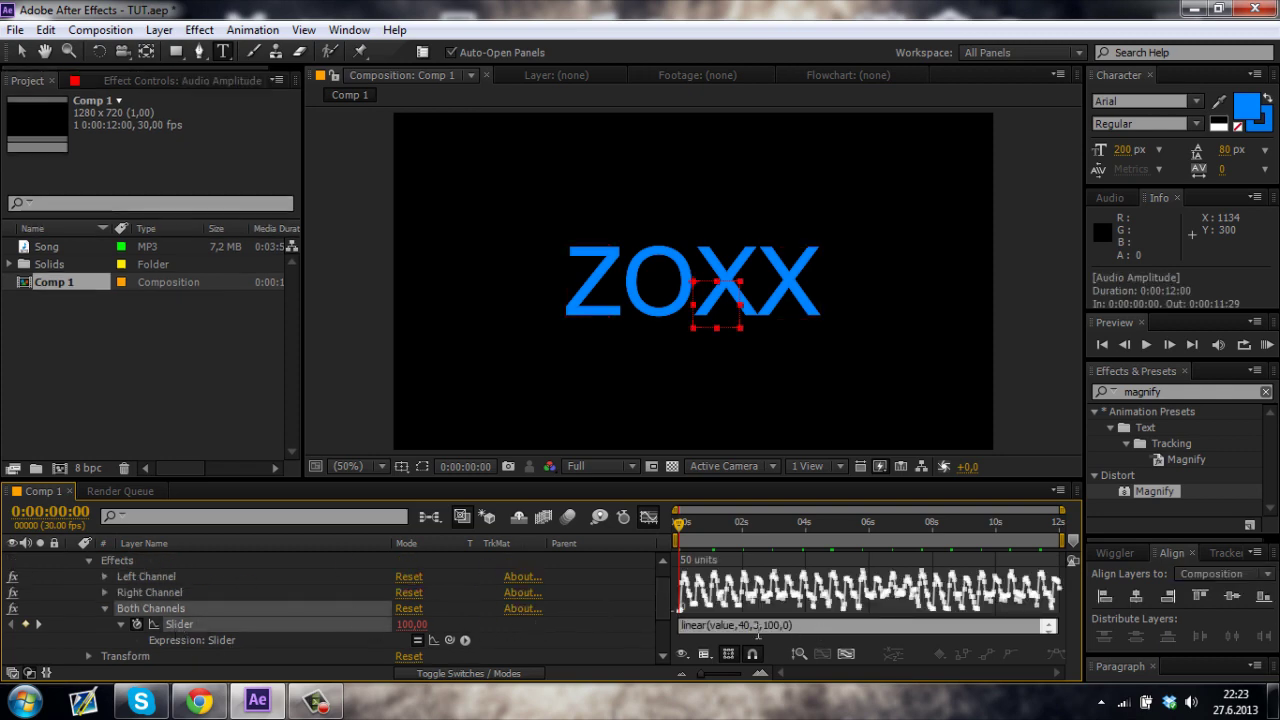
# Check the 40, 3 and 0 values in the slider expression, then RAM-preview Comp 1 with audio.
pyautogui.moveTo(722, 625); pyautogui.dragTo(797, 625)
pyautogui.doubleClick(744, 625)
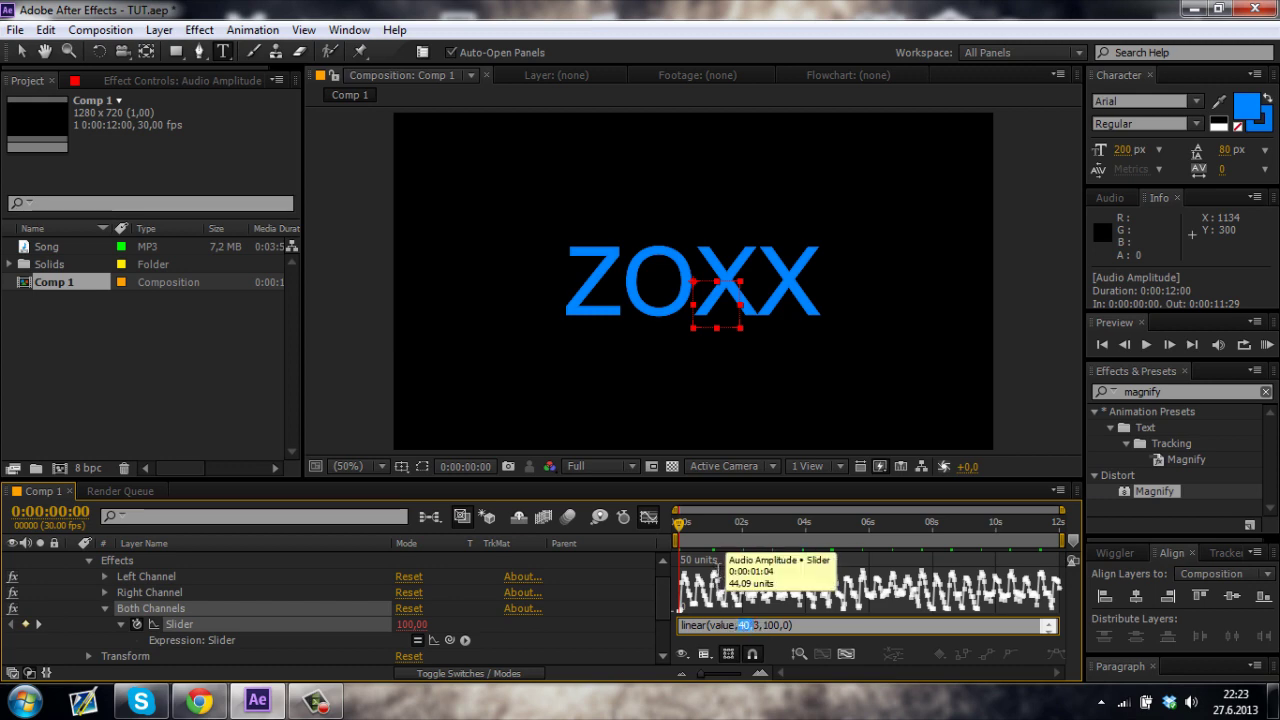
pyautogui.click(778, 625)
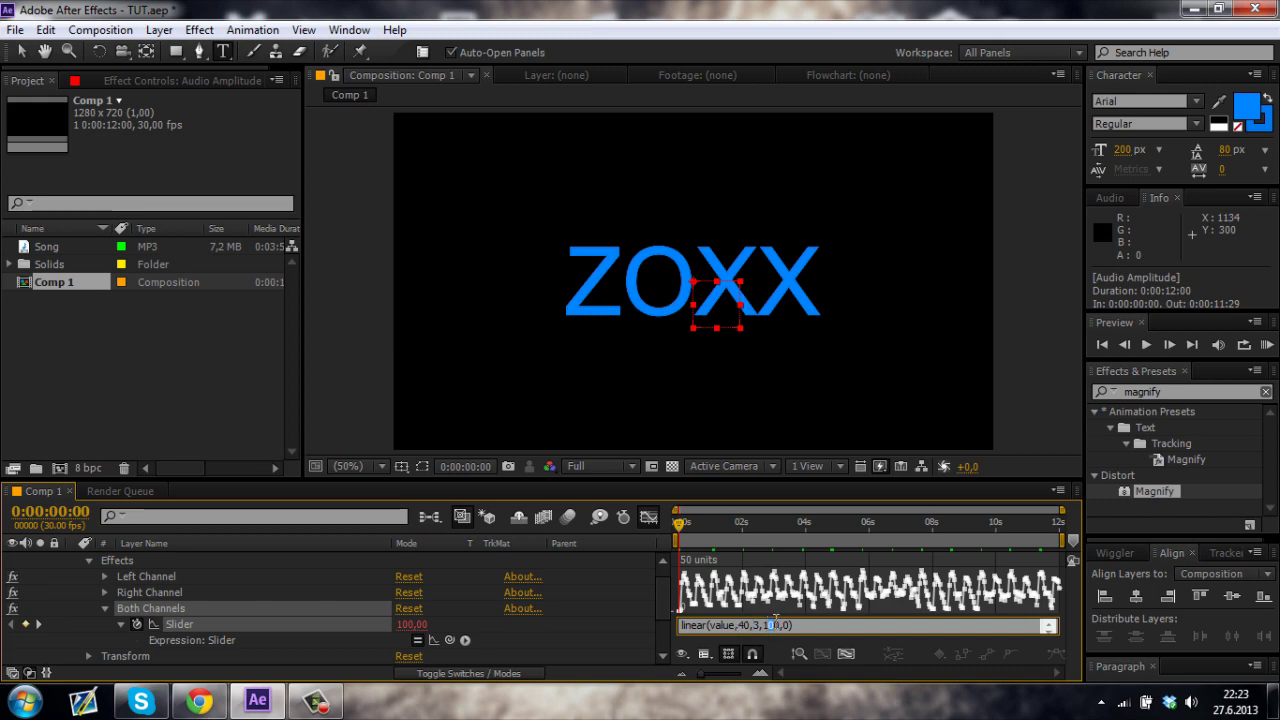
pyautogui.doubleClick(757, 625)
pyautogui.click(786, 625)
pyautogui.doubleClick(787, 625)
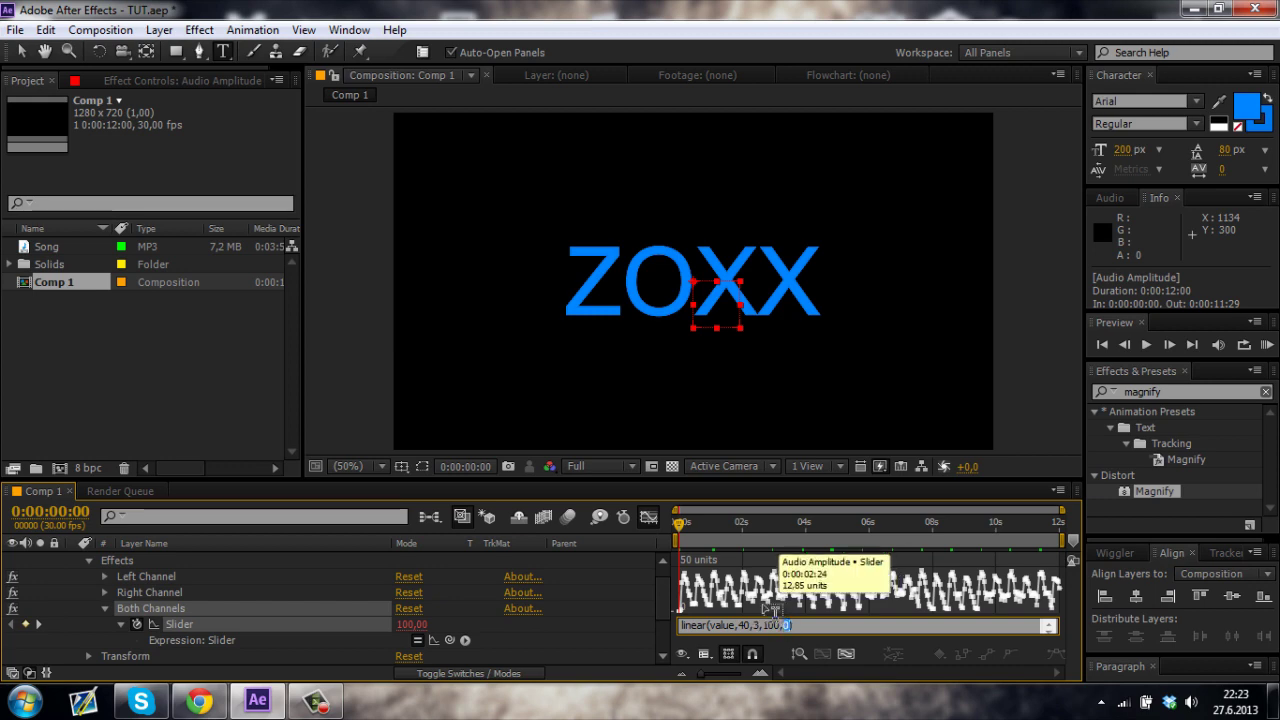
pyautogui.click(1266, 344)
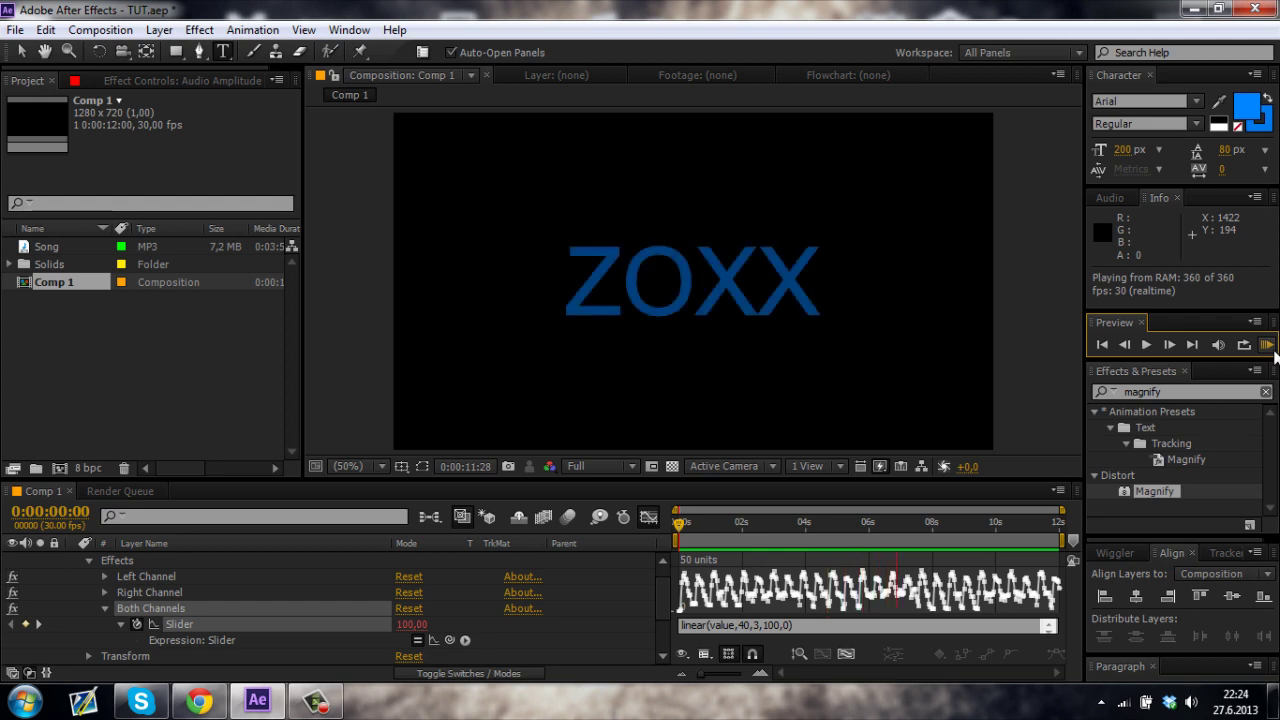
# Stop the RAM preview and scrub the first seconds to watch the flashing.
pyautogui.click(764, 524)
pyautogui.click(700, 524)
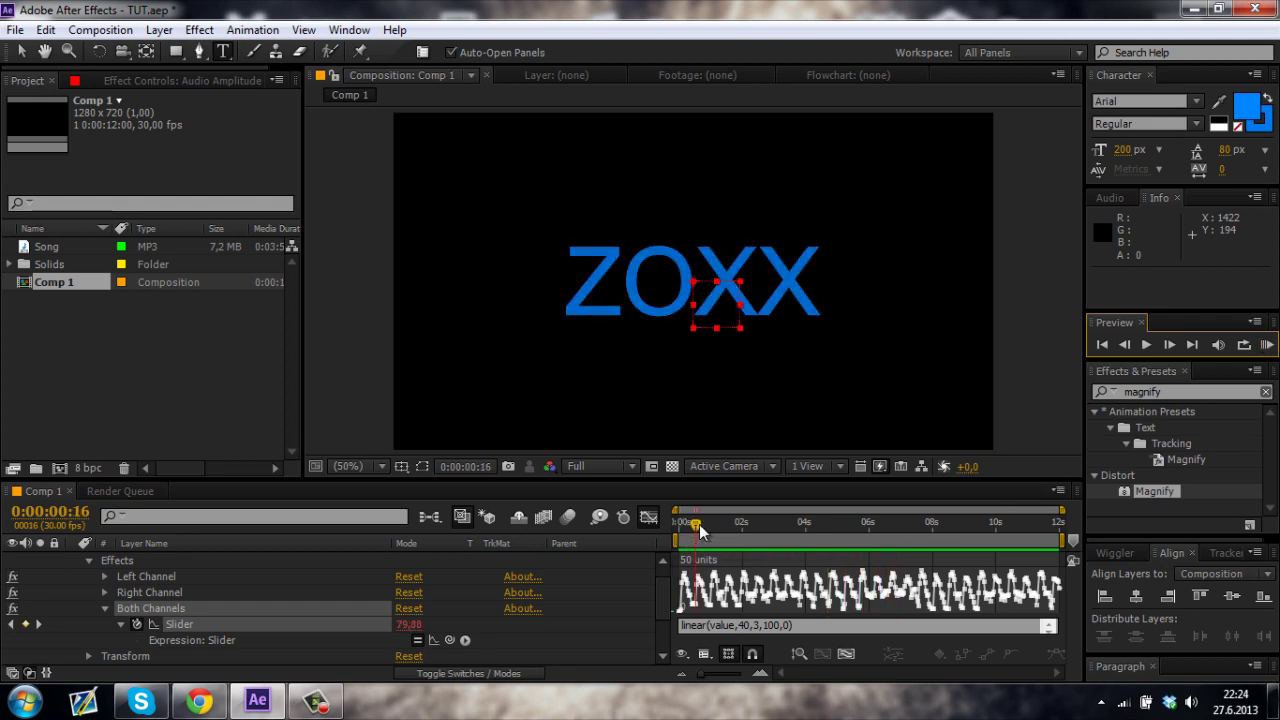
pyautogui.moveTo(692, 526)
pyautogui.mouseDown()
pyautogui.moveTo(754, 528)
pyautogui.moveTo(706, 526)
pyautogui.mouseUp()
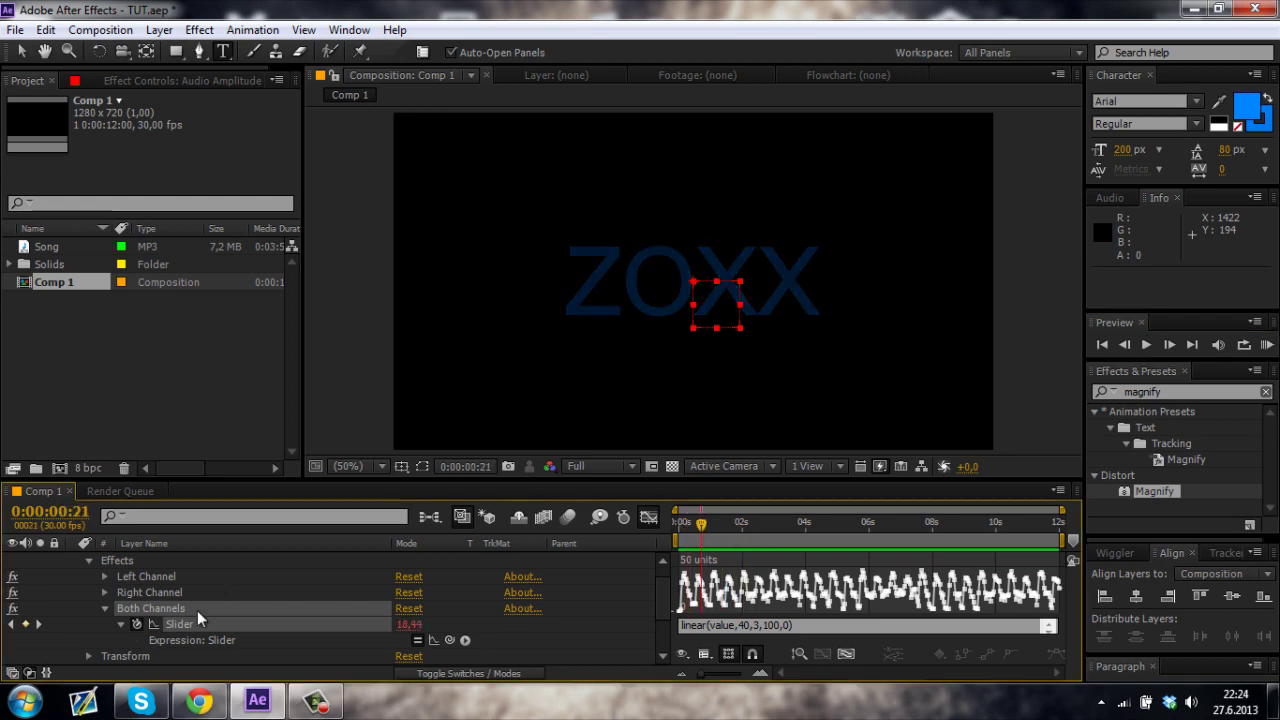
# Delete the ZOXX Opacity expression so the text stays fully opaque.
pyautogui.scroll(-3, 287, 582)
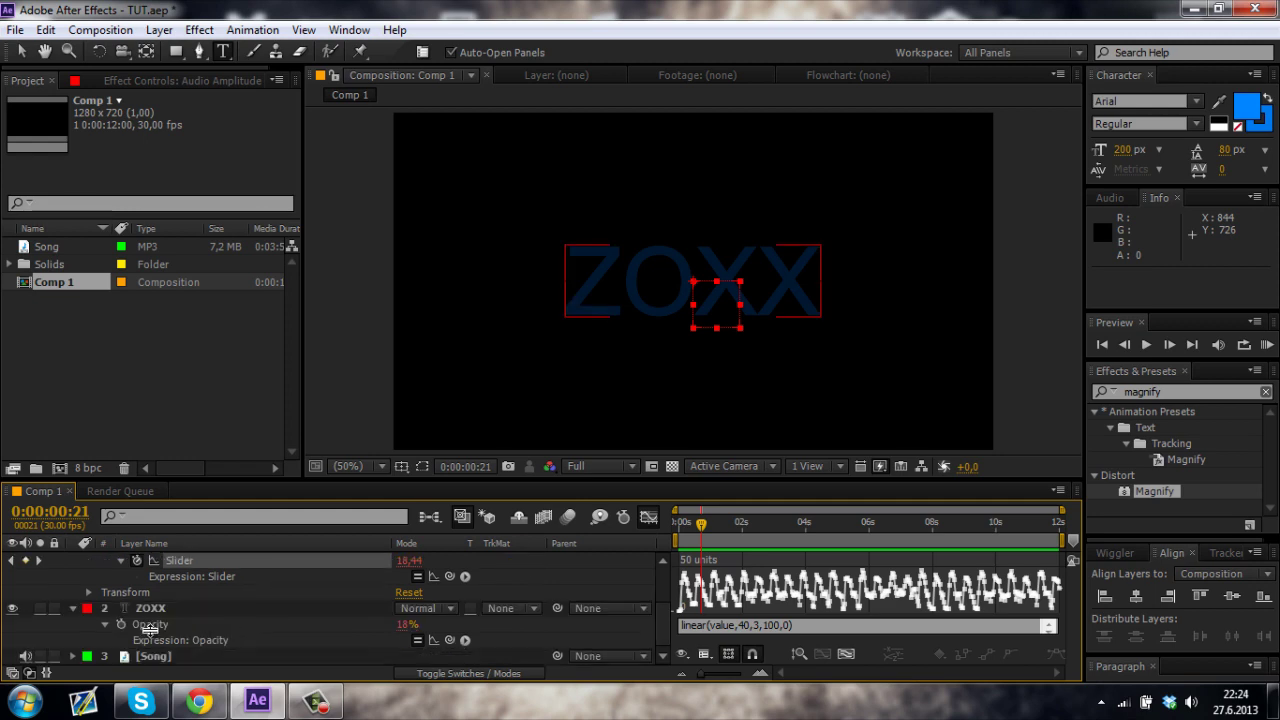
pyautogui.click(253, 624)
pyautogui.click(945, 622)
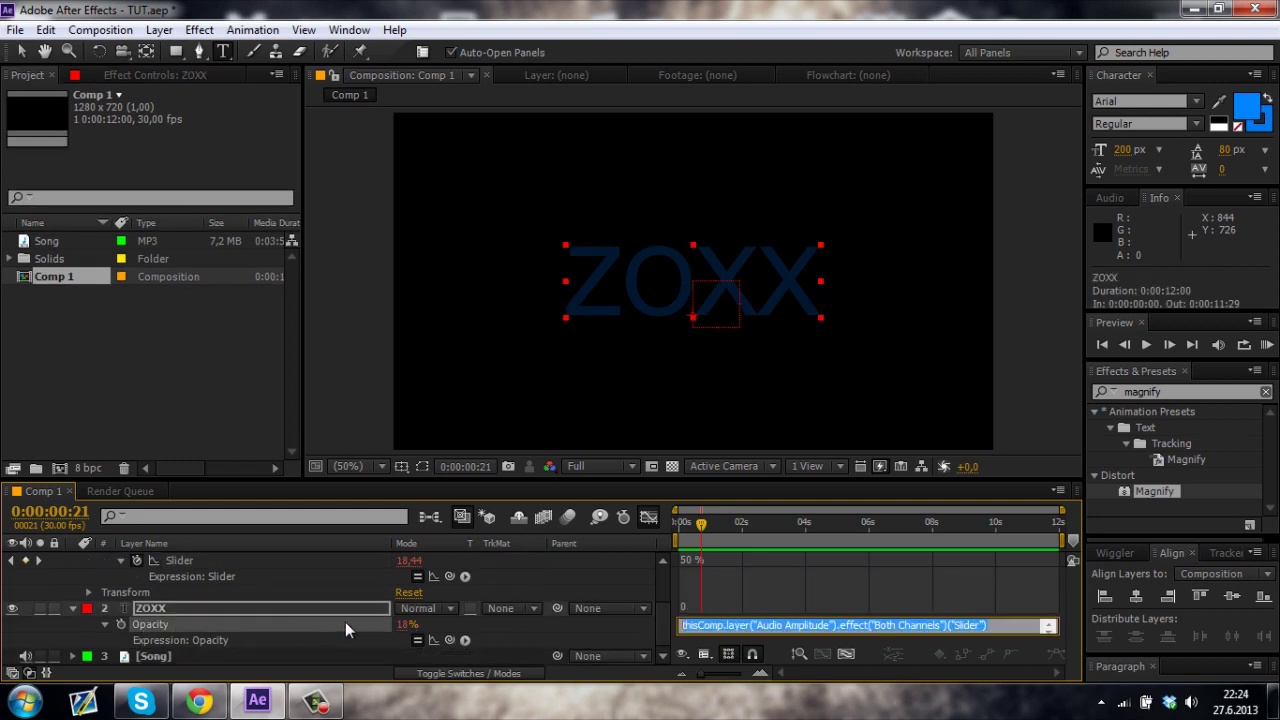
pyautogui.press('BackSpace')
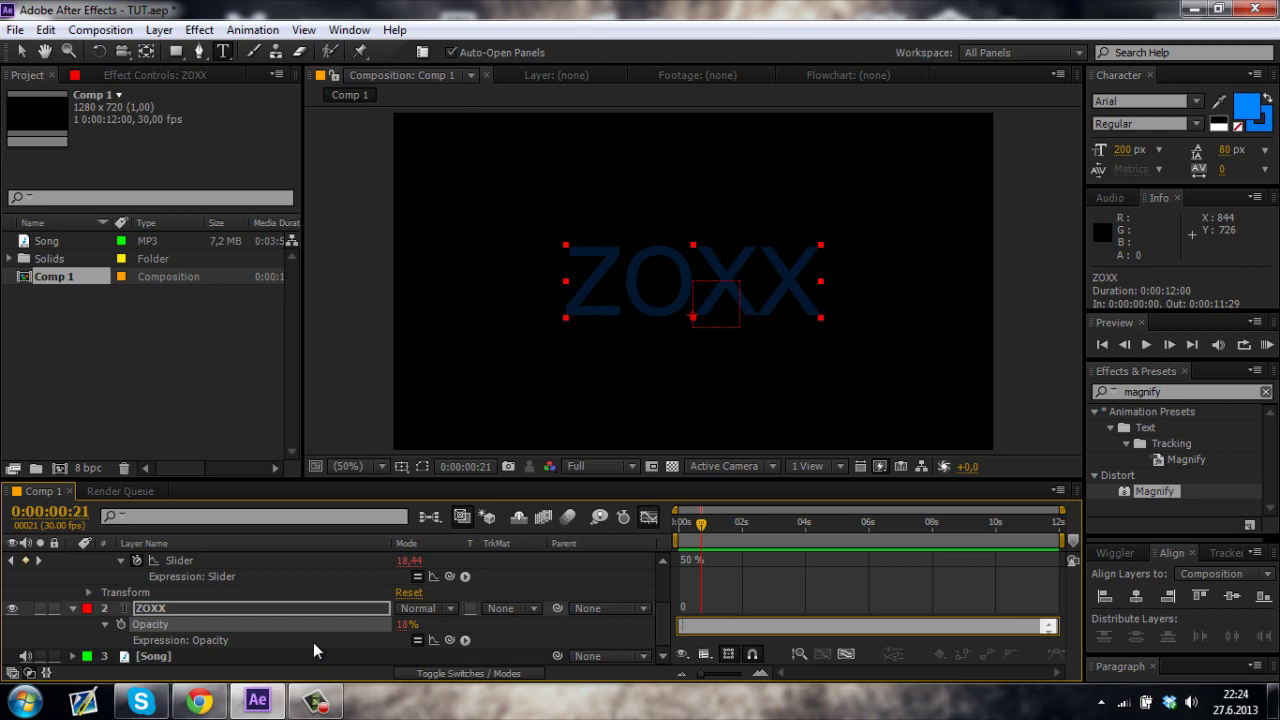
pyautogui.click(259, 627)
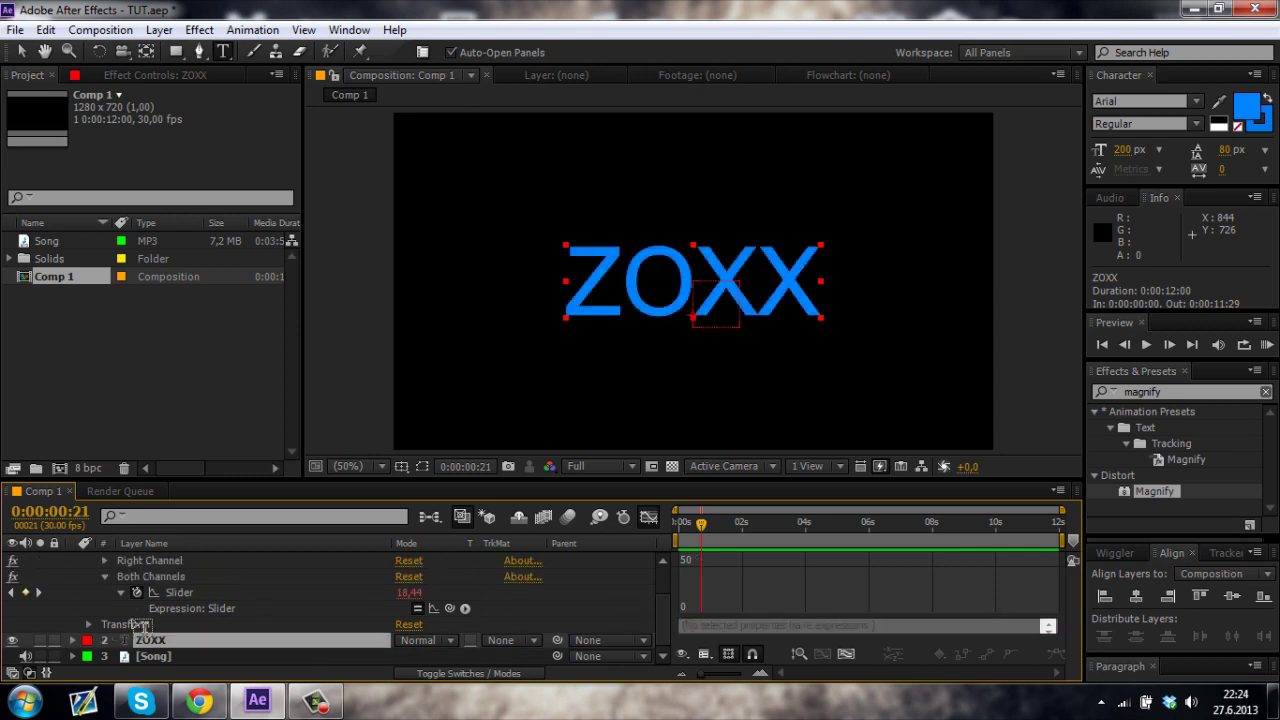
# Collapse the ZOXX properties and add Adjustment Layer 1 at the top of Comp 1.
pyautogui.click(72, 609)
pyautogui.click(180, 592)
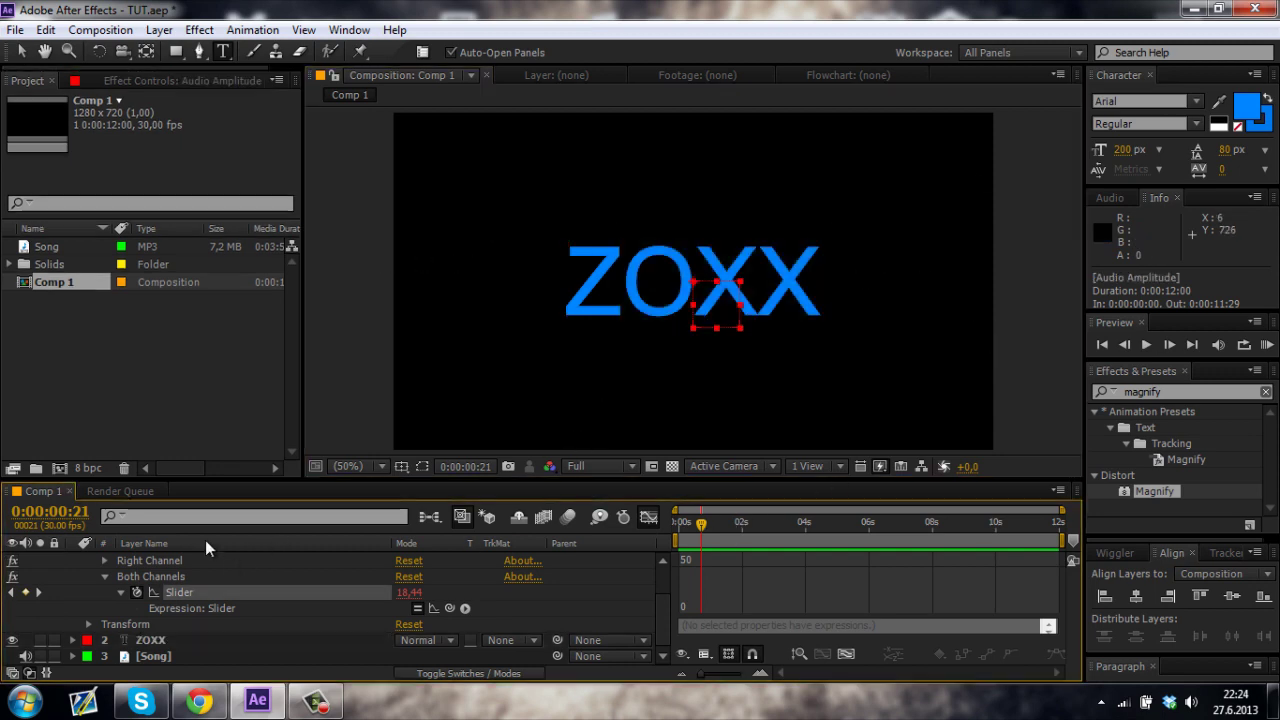
pyautogui.click(160, 30)
pyautogui.moveTo(220, 43)
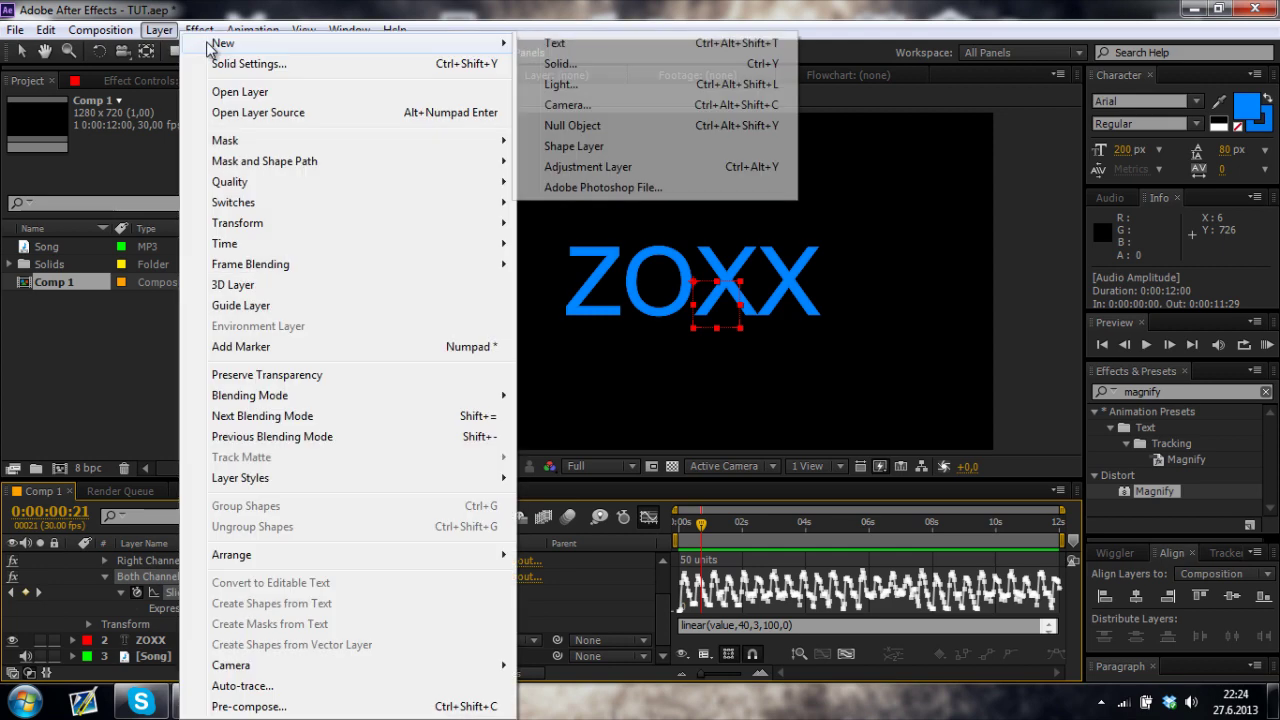
pyautogui.click(603, 166)
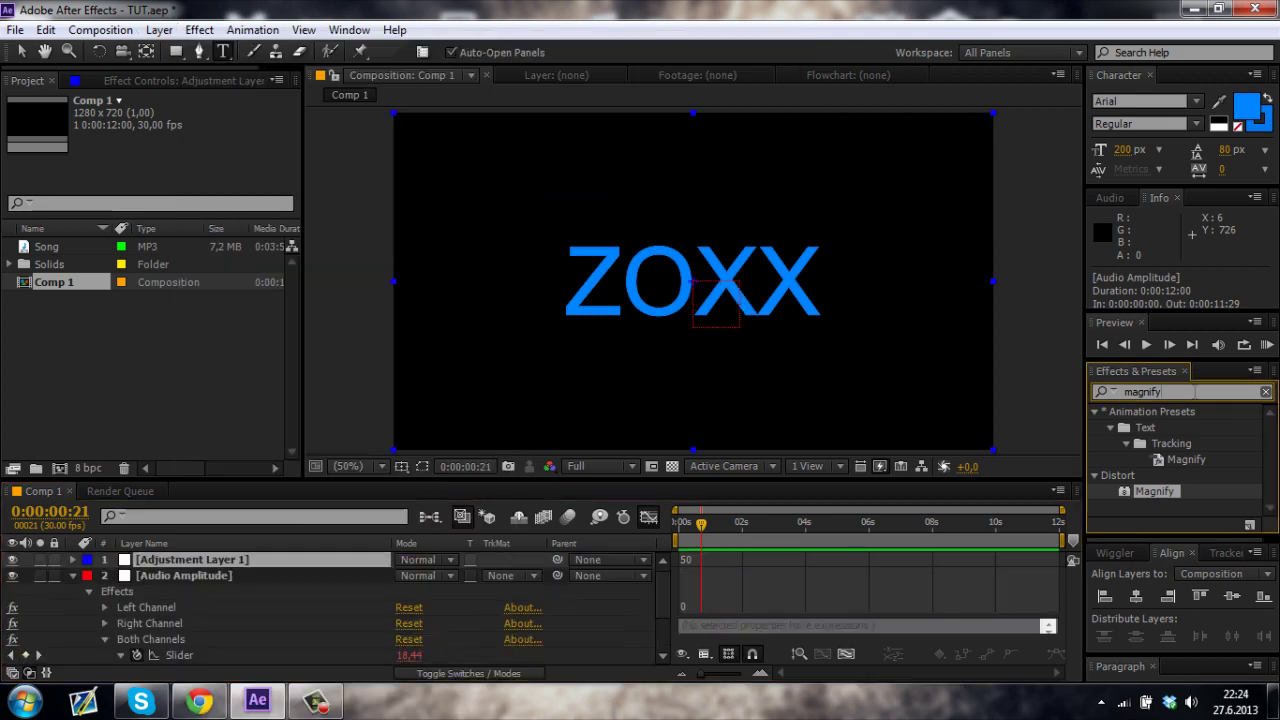
pyautogui.click(1184, 391)
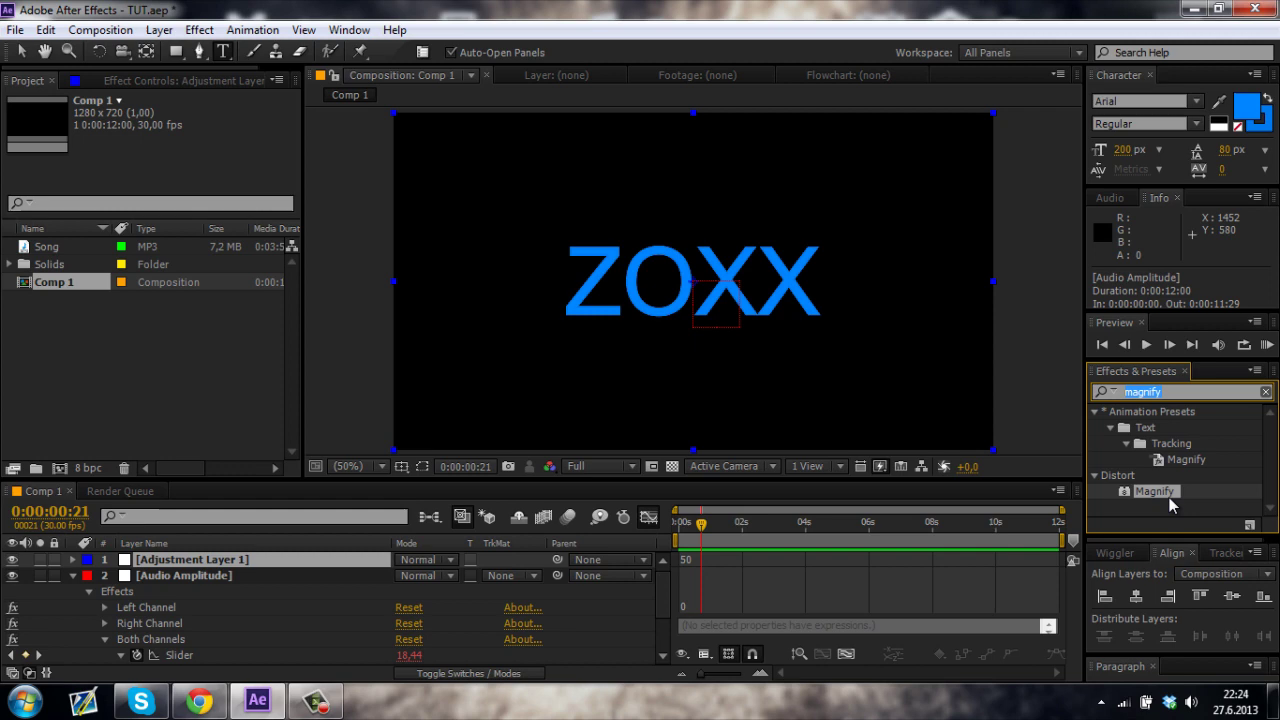
# Apply Magnify to Adjustment Layer 1 and set its Size to 2000.
pyautogui.moveTo(1156, 493); pyautogui.dragTo(253, 568)
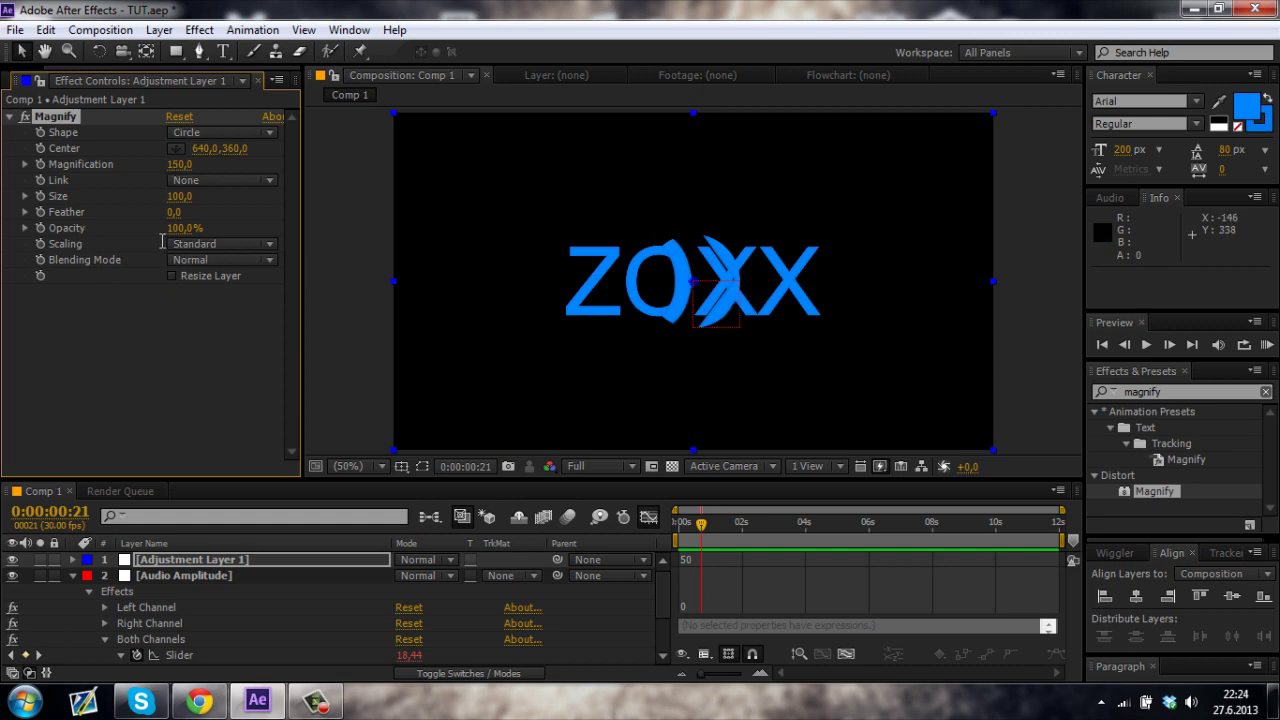
pyautogui.click(177, 200)
pyautogui.press('Return')
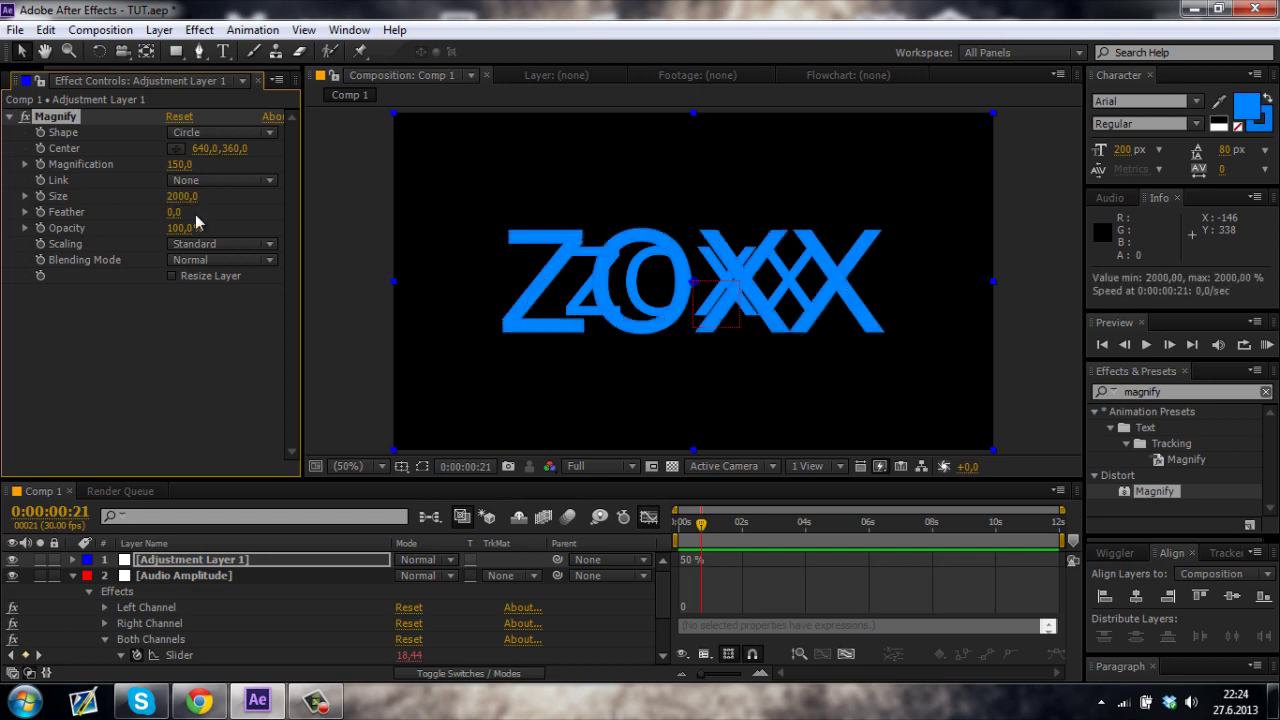
# Set the Magnify Blending Mode to None and Magnification to 100.
pyautogui.click(220, 244)
pyautogui.click(110, 281)
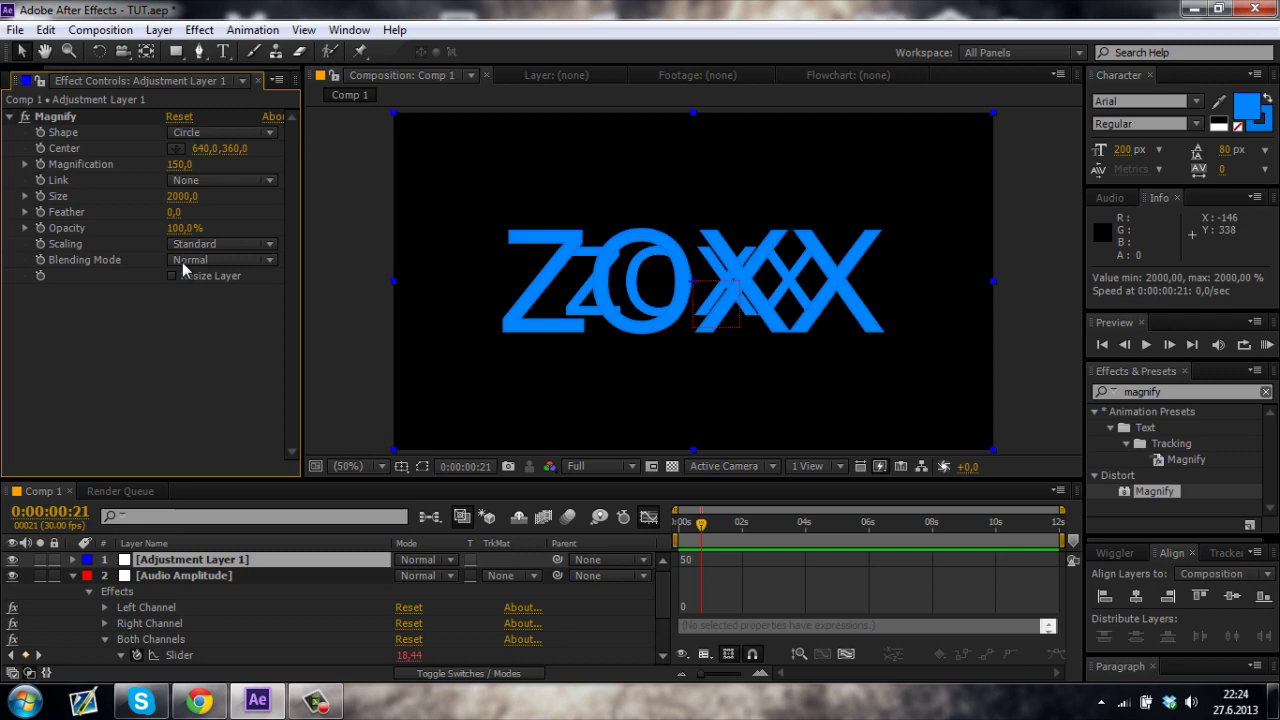
pyautogui.click(182, 262)
pyautogui.click(140, 260)
pyautogui.click(200, 260)
pyautogui.click(205, 279)
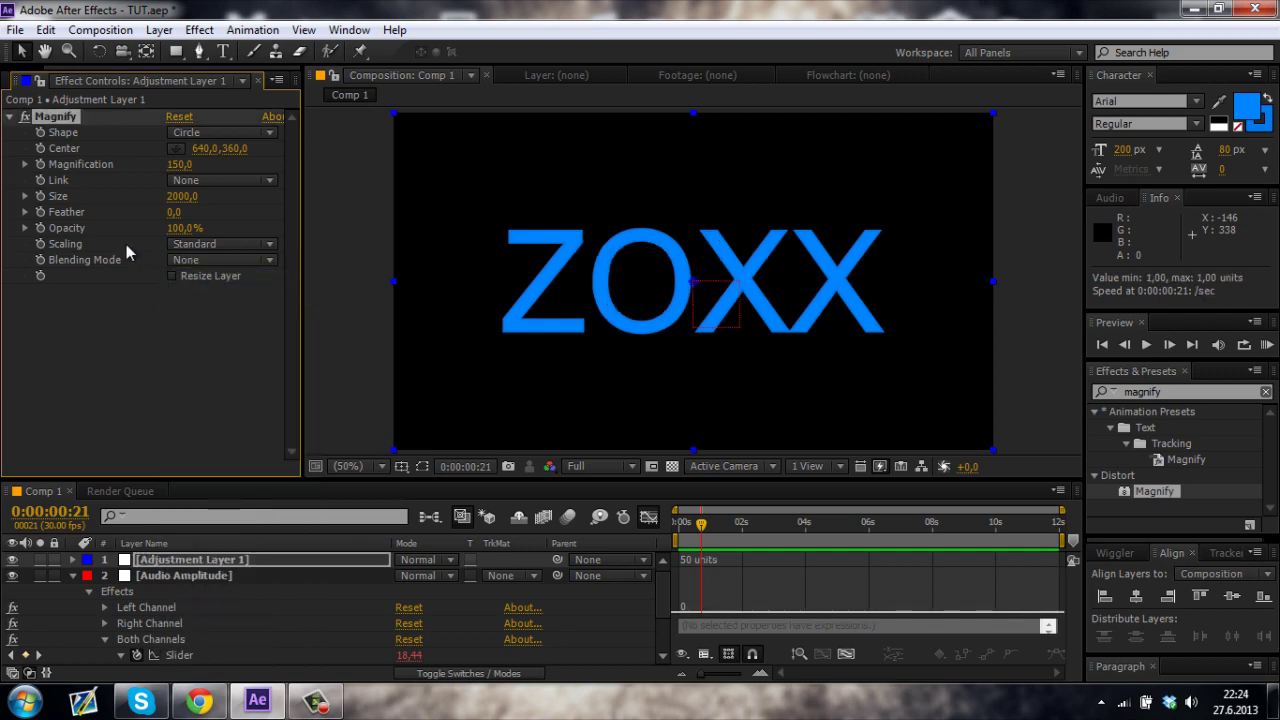
pyautogui.click(178, 165)
pyautogui.write('100')
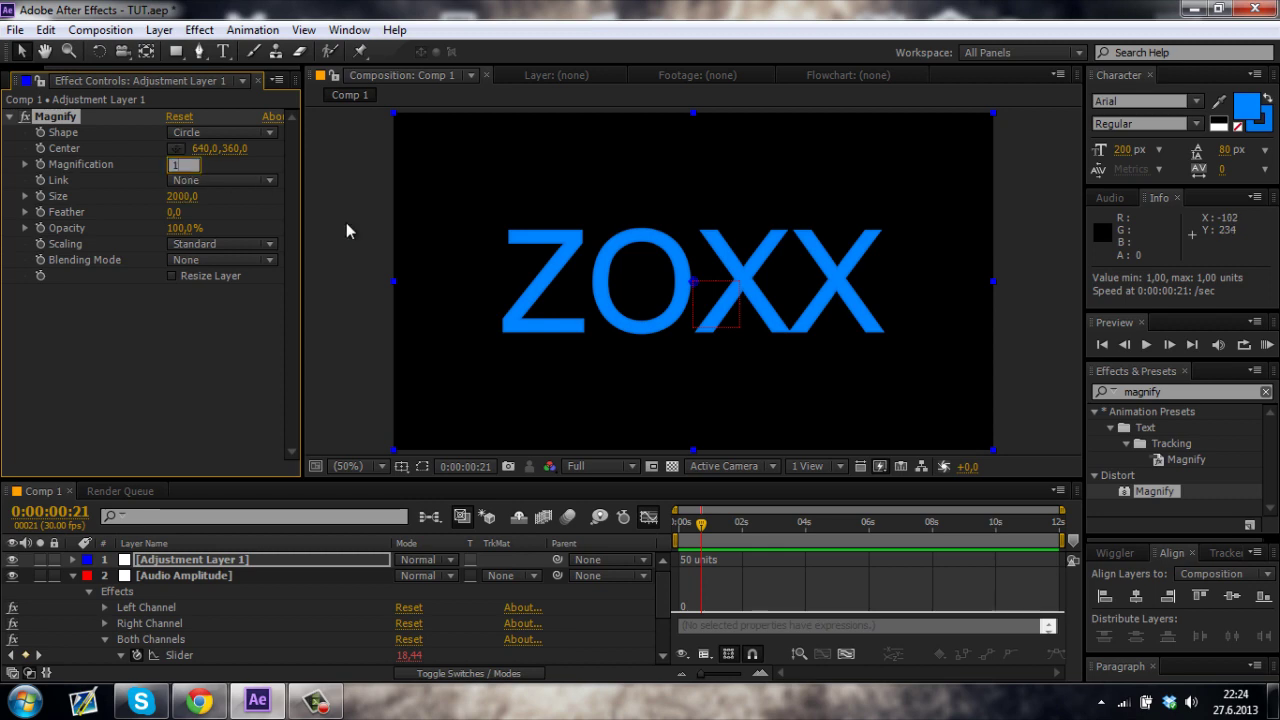
pyautogui.press('Return')
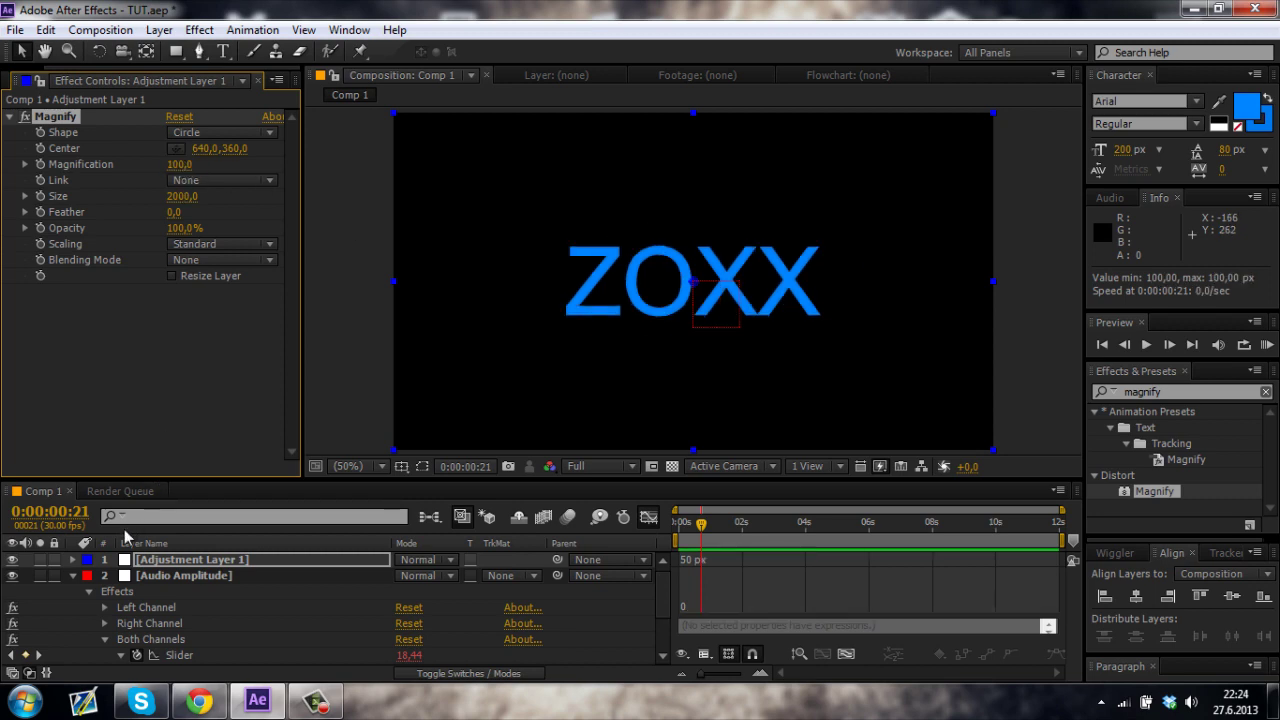
# Reveal Magnify's Magnification property on Adjustment Layer 1 and add an expression to it.
pyautogui.click(73, 560)
pyautogui.click(89, 575)
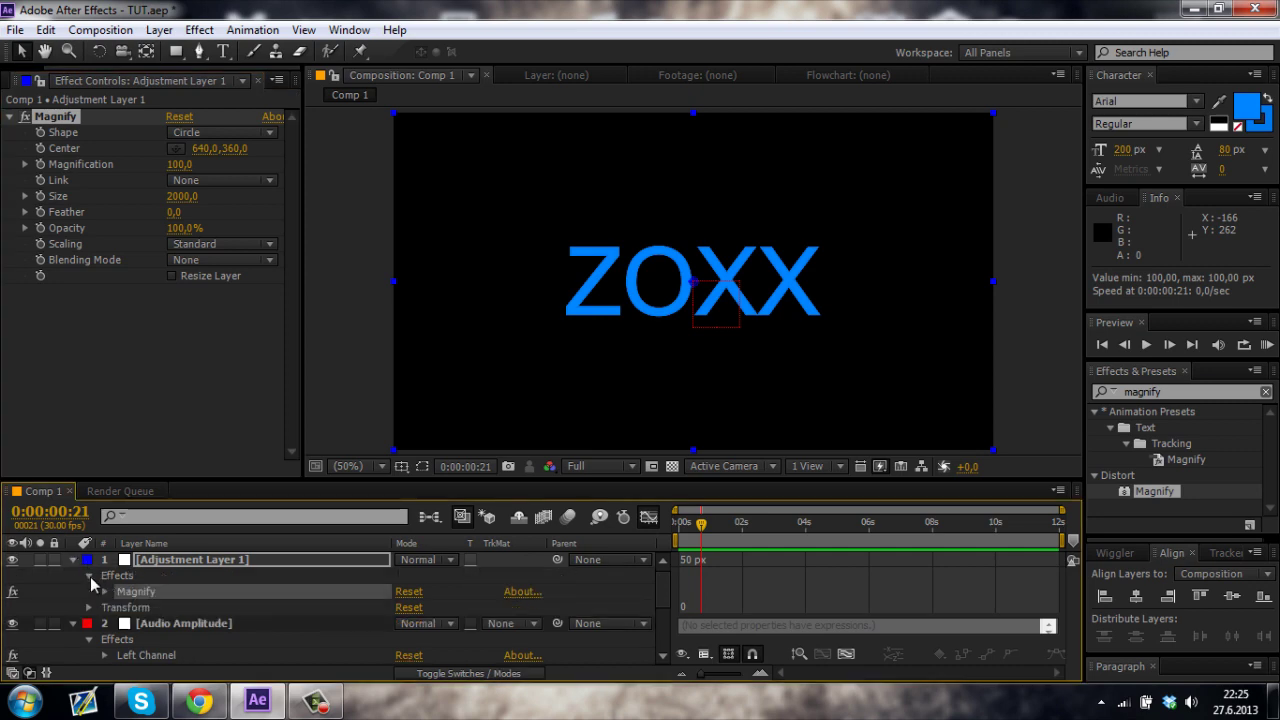
pyautogui.click(104, 591)
pyautogui.scroll(-1, 110, 593)
pyautogui.click(160, 607)
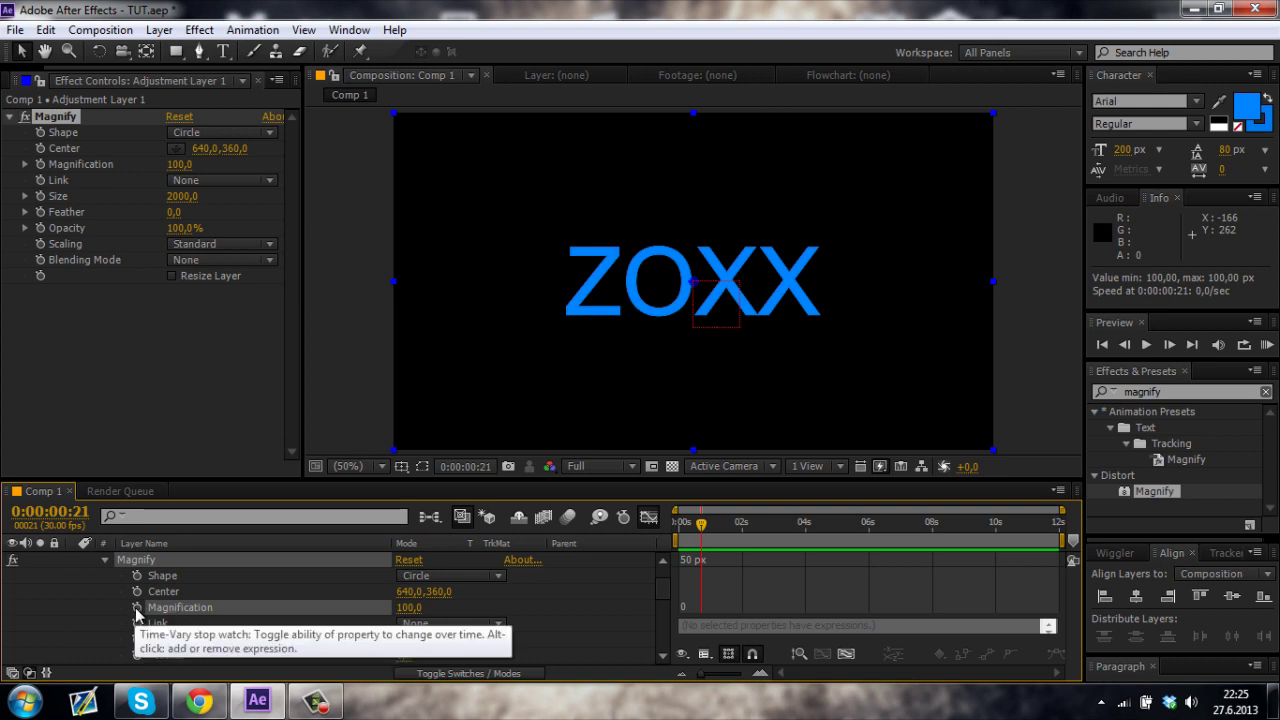
pyautogui.keyDown('alt'); pyautogui.click(137, 612); pyautogui.keyUp('alt')
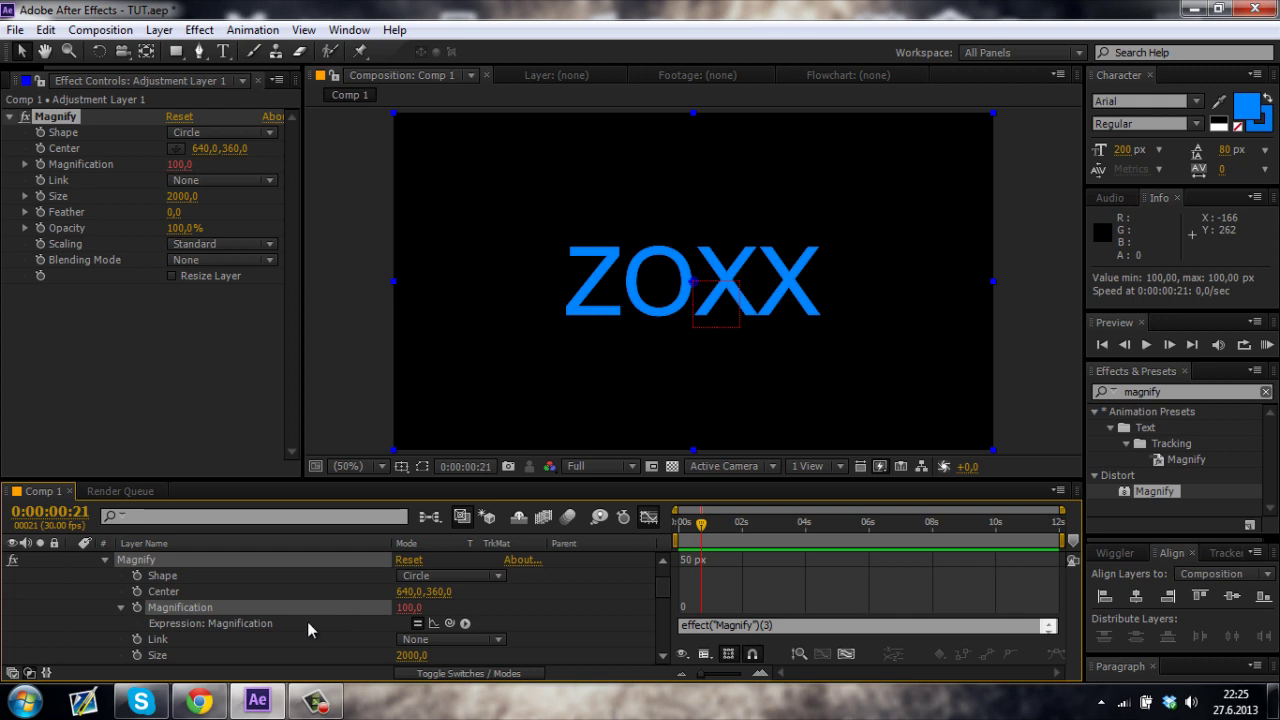
# Pick-whip the Magnification expression to Audio Amplitude's Both Channels Slider.
pyautogui.scroll(-2, 277, 617)
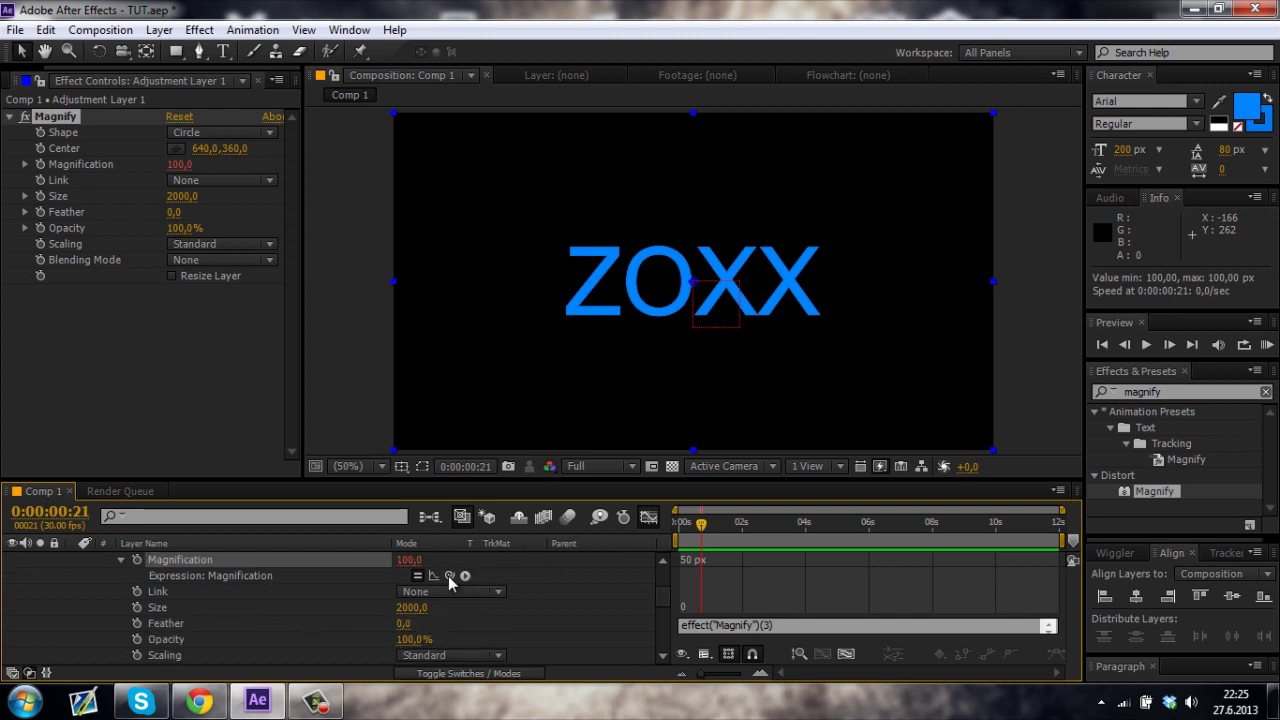
pyautogui.moveTo(447, 585); pyautogui.dragTo(236, 605)
pyautogui.scroll(3, 316, 592)
pyautogui.scroll(-3, 316, 592)
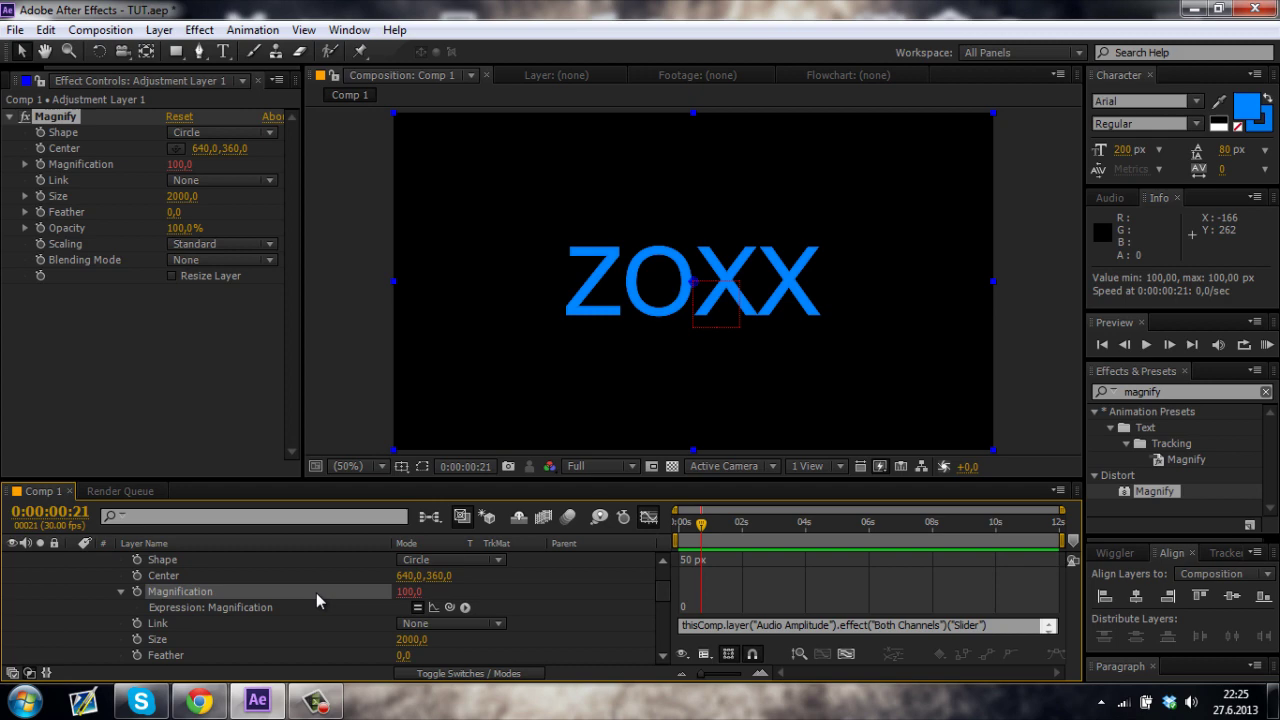
pyautogui.scroll(-5, 306, 588)
# Reveal the Both Channels Slider expression and start editing its output values, entering 150.
pyautogui.click(196, 612)
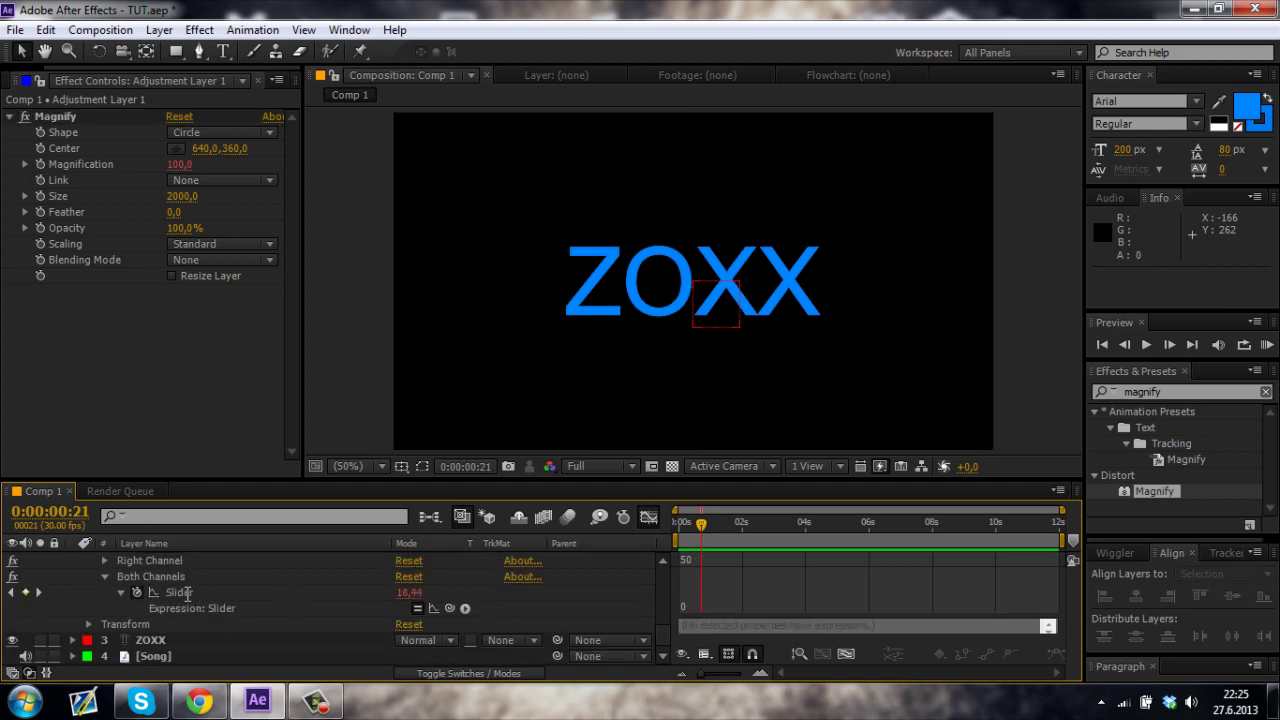
pyautogui.click(238, 592)
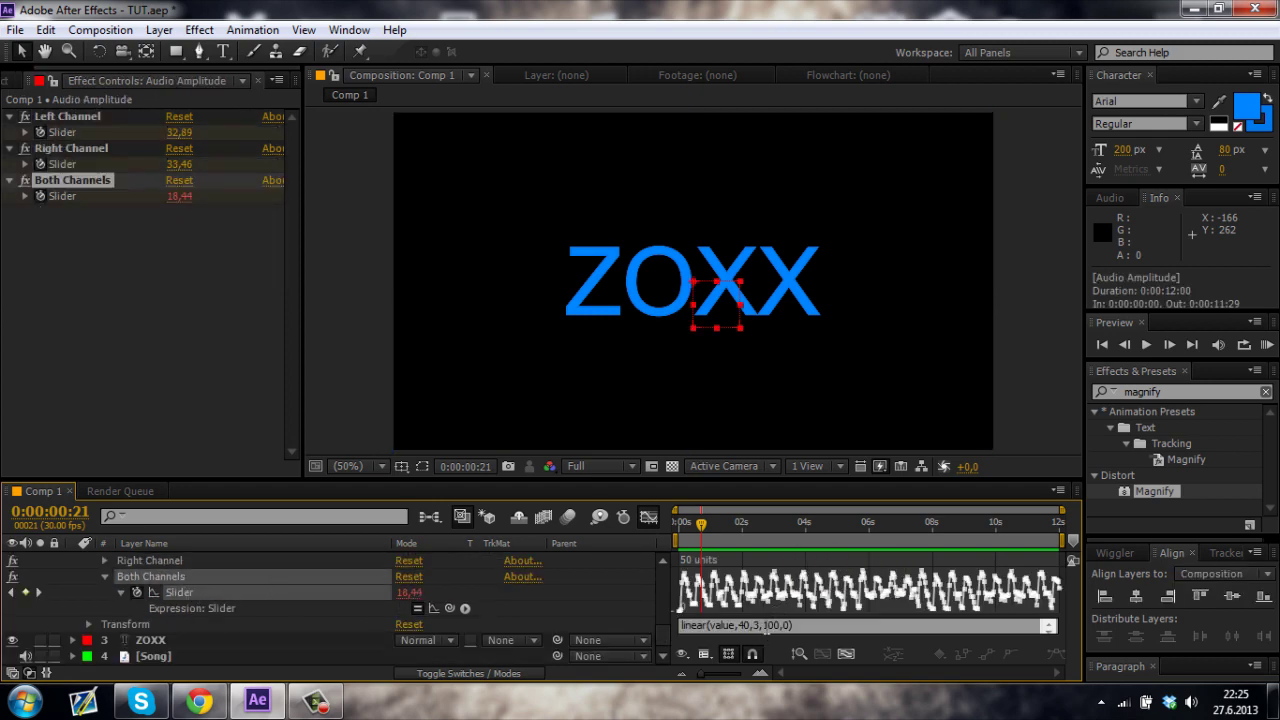
pyautogui.moveTo(762, 625); pyautogui.dragTo(787, 627)
pyautogui.write('150')
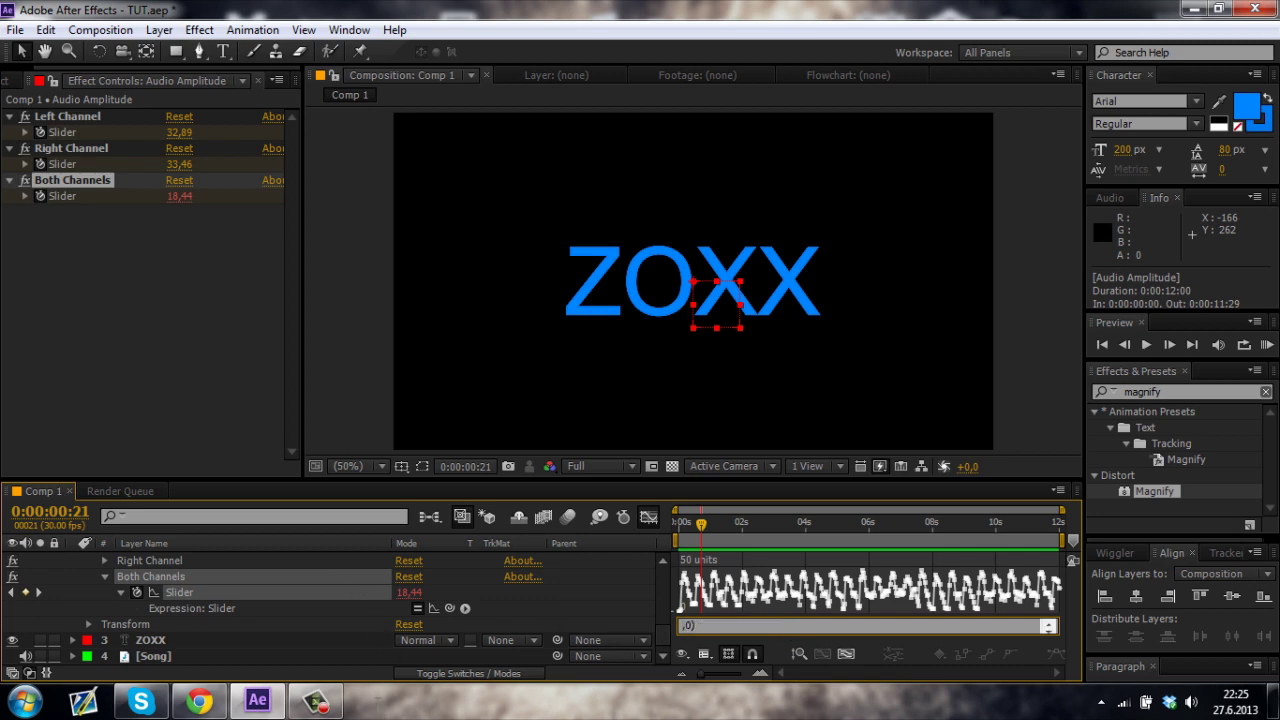
pyautogui.click(784, 625)
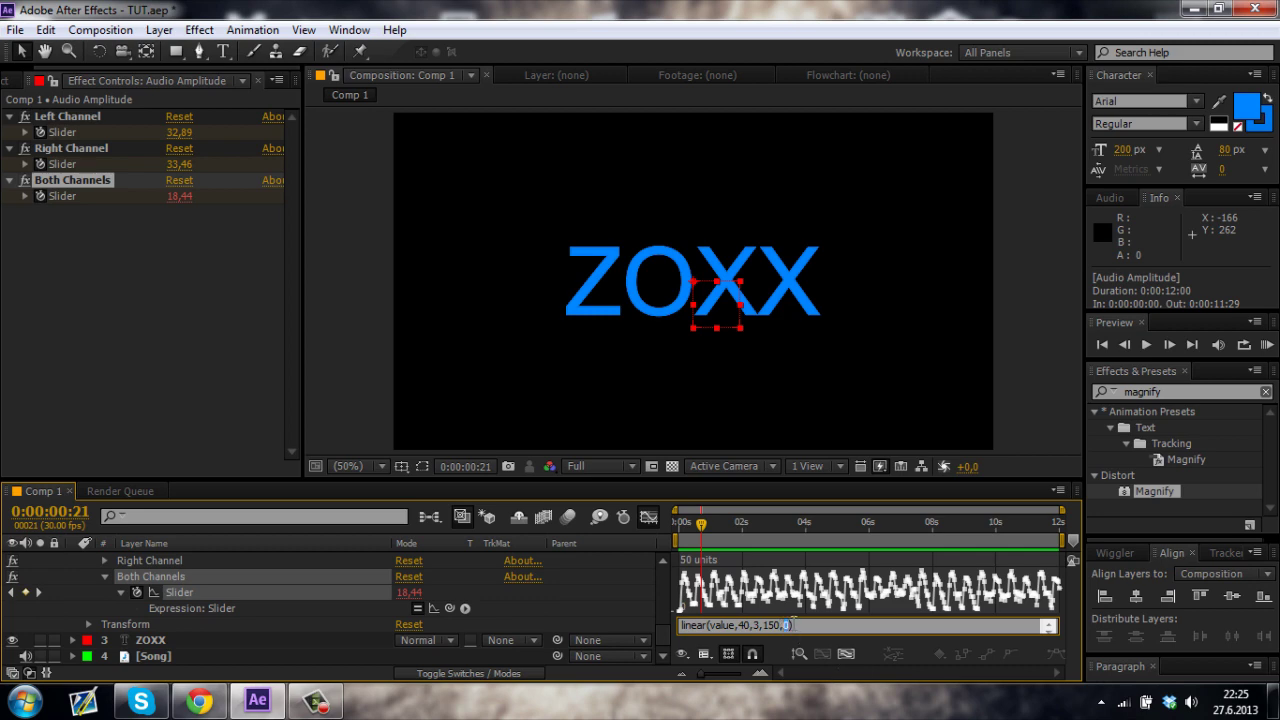
pyautogui.write('10')
# Finish the expression as linear(value,40,3,150,100) and commit it, giving Magnification 109.2.
pyautogui.moveTo(736, 625); pyautogui.dragTo(747, 625)
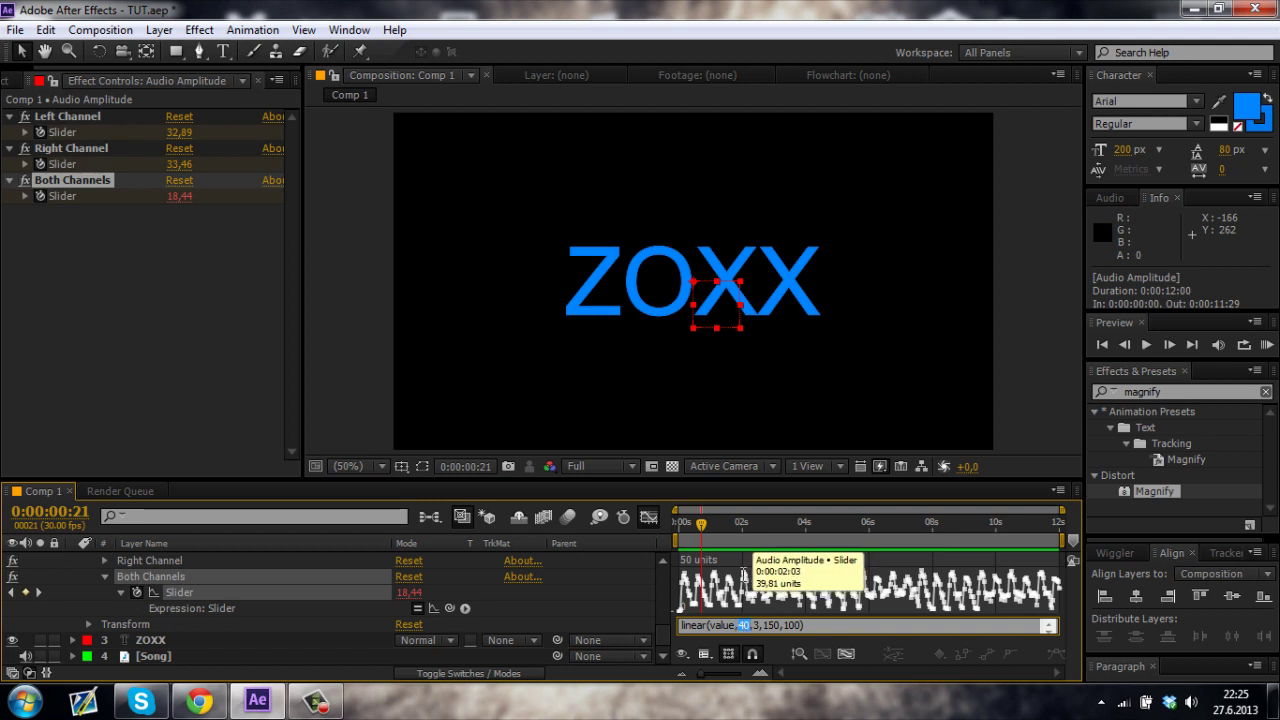
pyautogui.moveTo(776, 624); pyautogui.dragTo(781, 626)
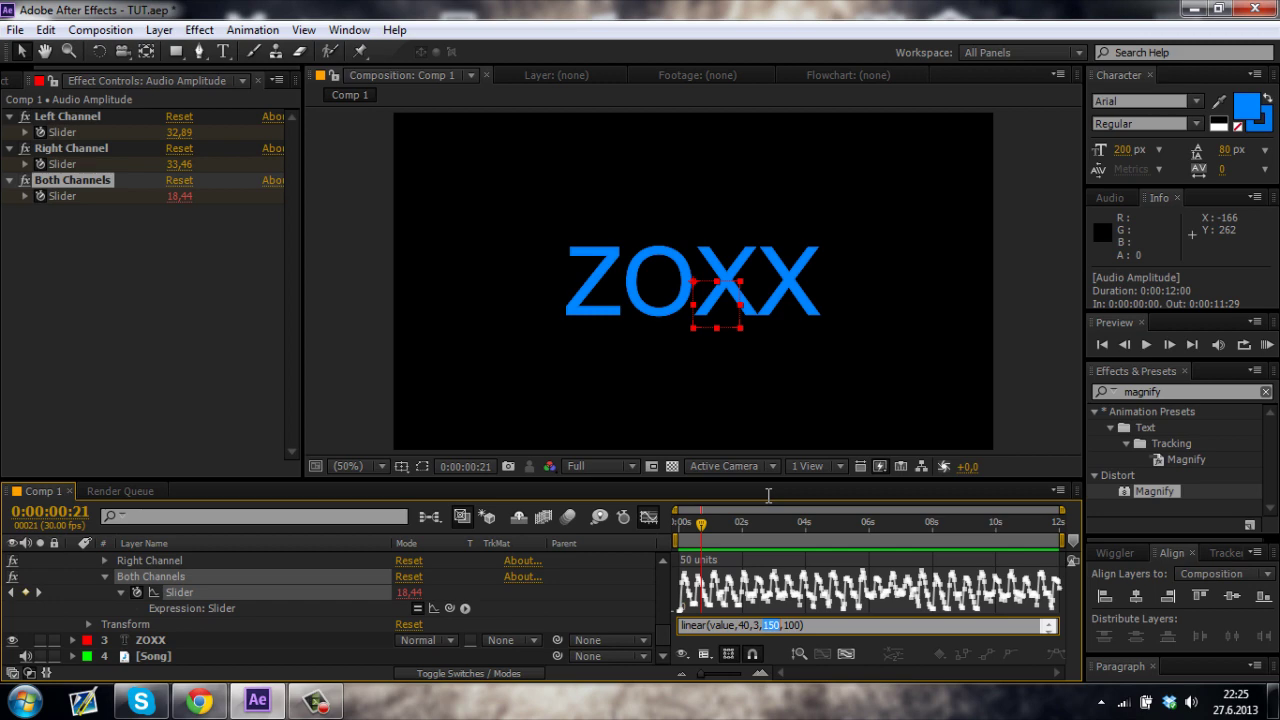
pyautogui.doubleClick(756, 625)
pyautogui.doubleClick(792, 625)
pyautogui.click(284, 575)
pyautogui.scroll(-5, 284, 578)
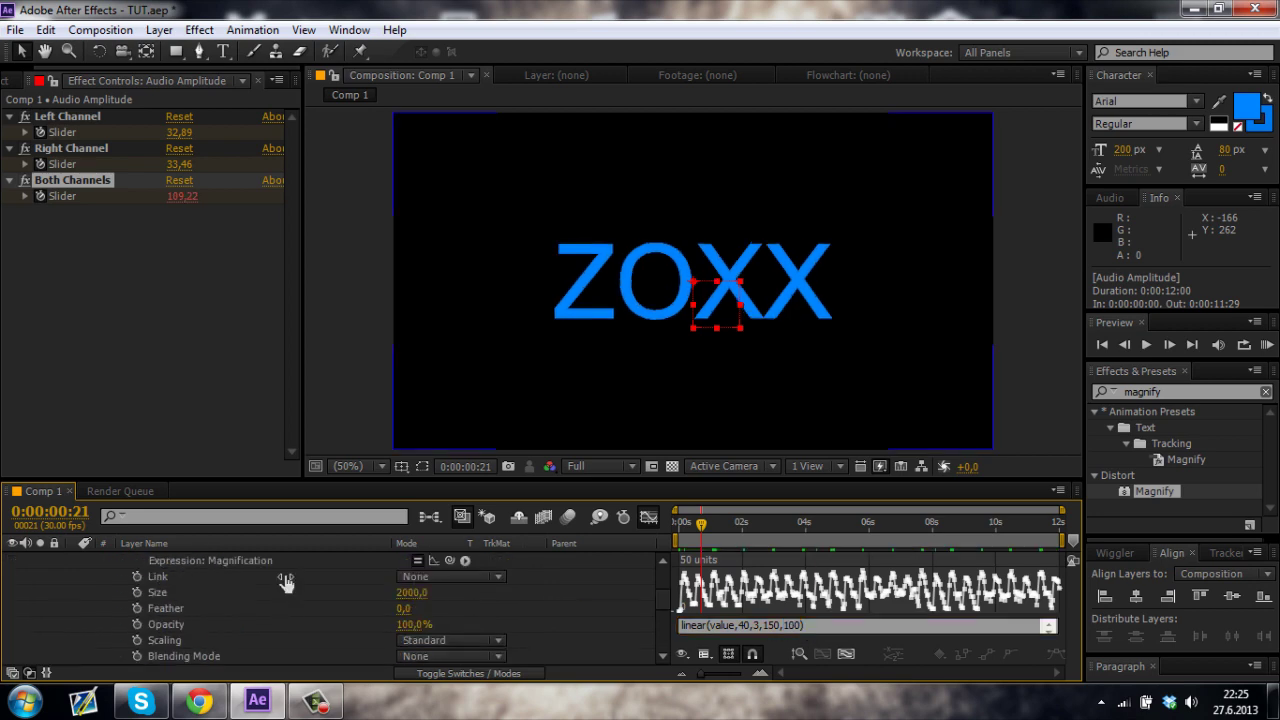
pyautogui.scroll(2, 285, 582)
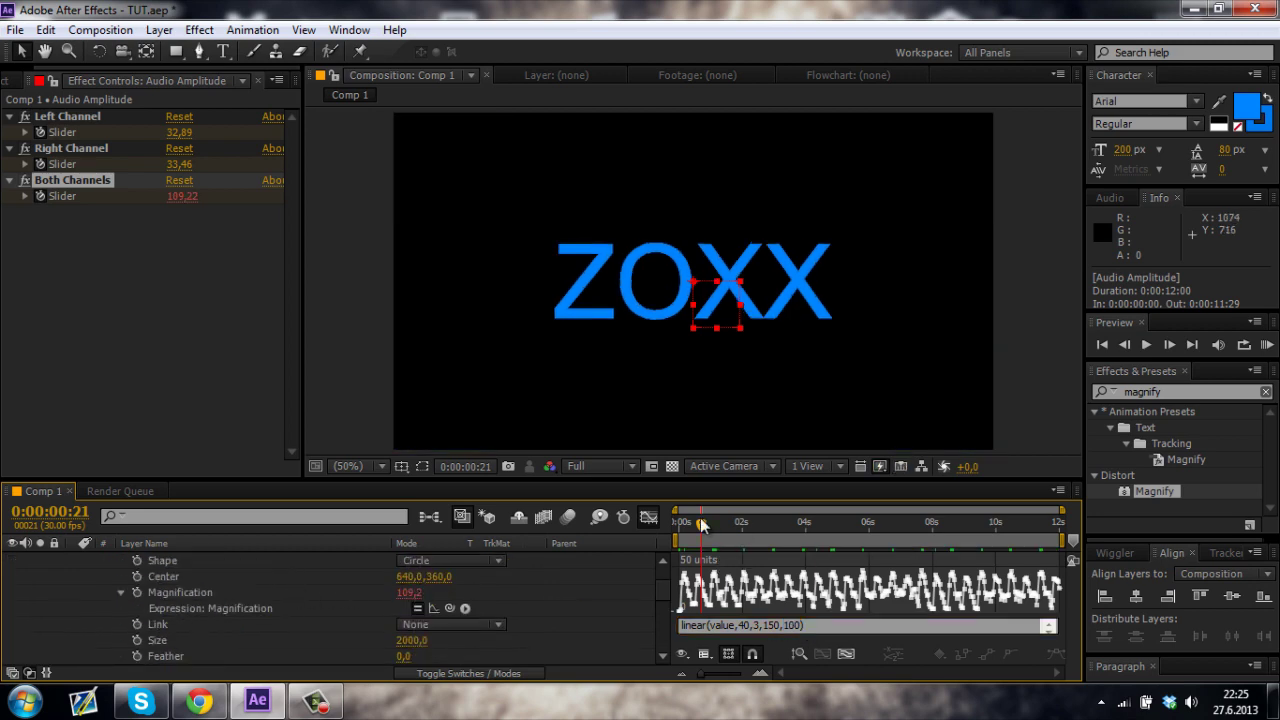
# Return to frame 0:00:00:17, run a 360-frame RAM preview of Comp 1, then stop it.
pyautogui.moveTo(703, 525); pyautogui.dragTo(697, 523)
pyautogui.click(1267, 346)
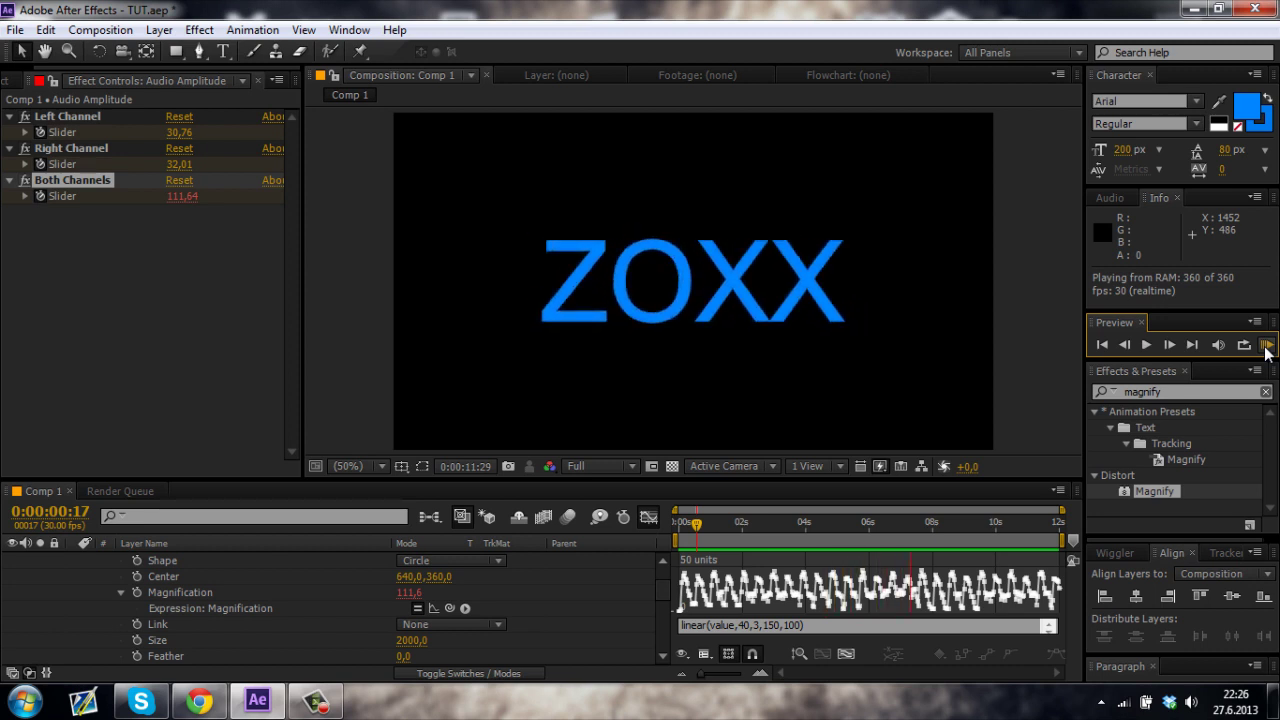
pyautogui.click(838, 374)
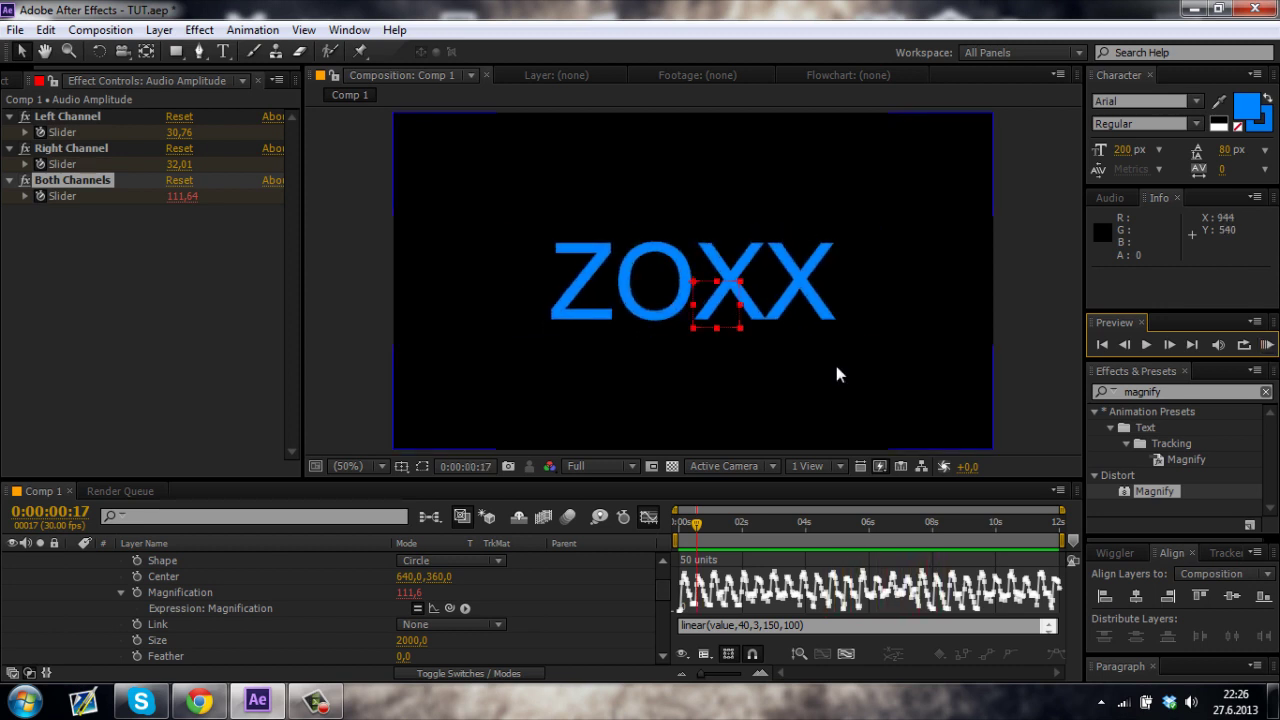